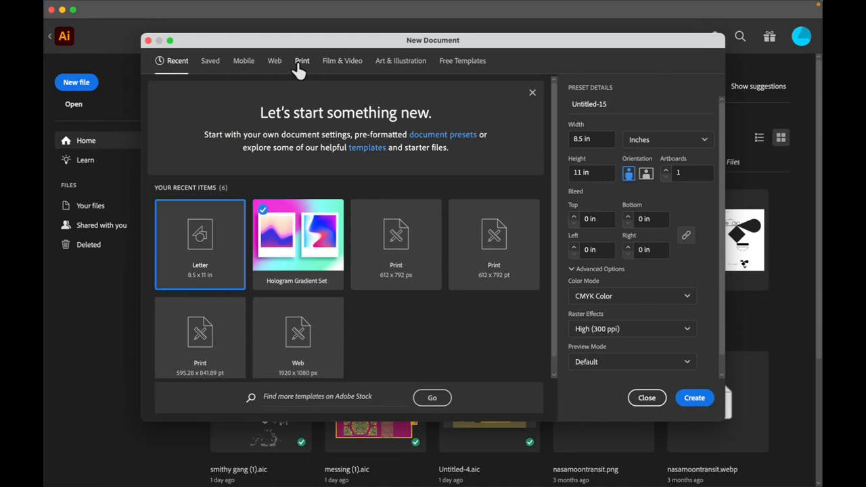
# Create a new print document from the Letter preset, 612 x 792 pt in CMYK colour
pyautogui.click(298, 66)
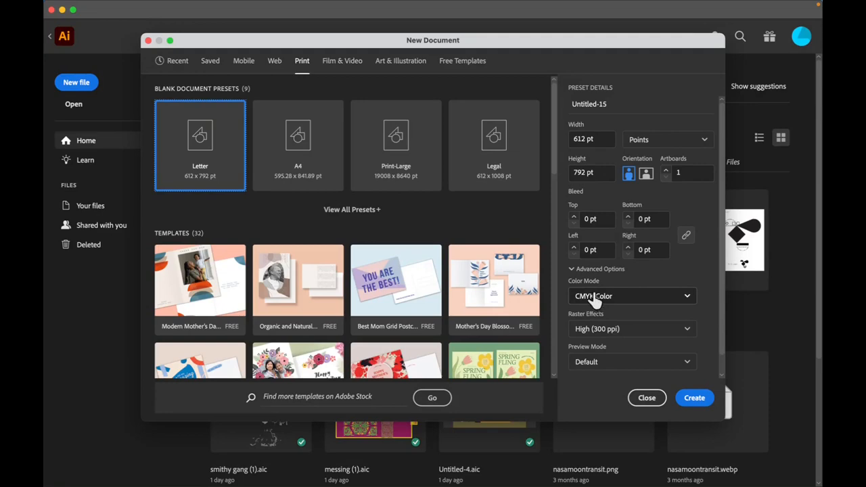
pyautogui.click(694, 398)
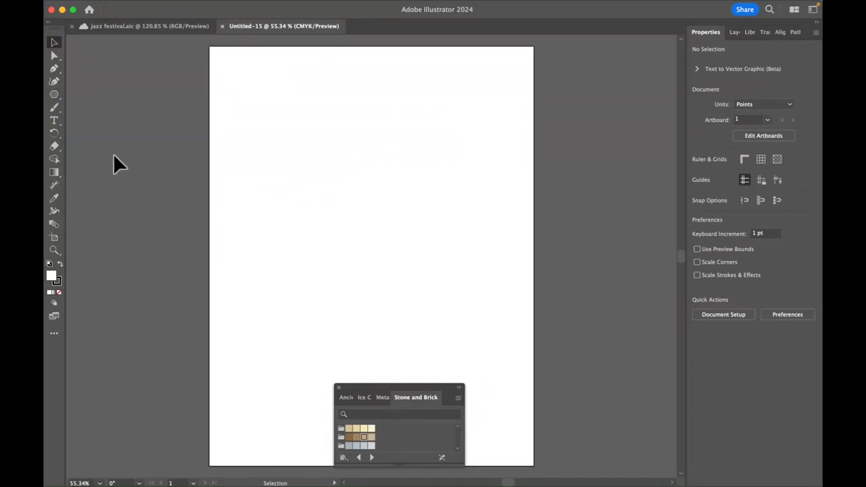
# Draw a rectangle about 612 x 795 pt covering the whole artboard
pyautogui.click(54, 99)
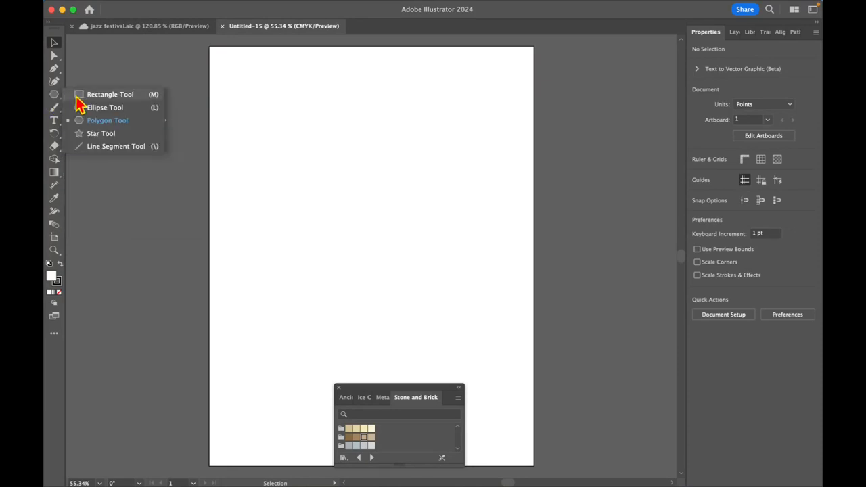
pyautogui.click(101, 94)
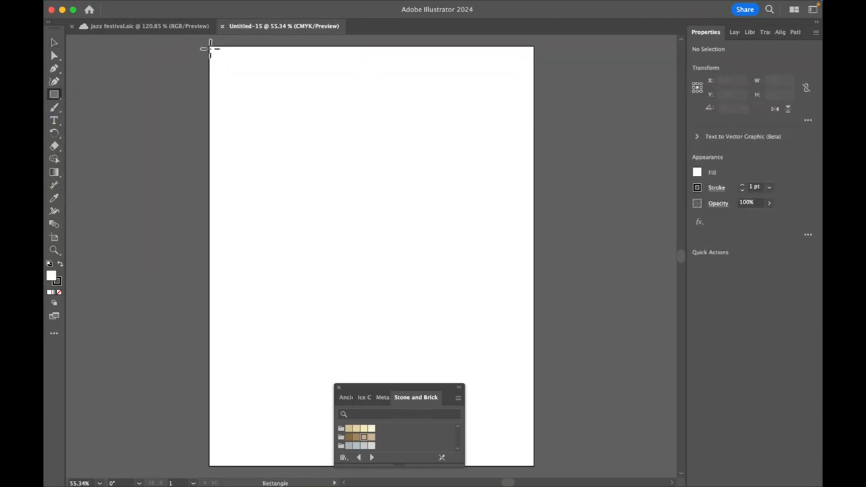
pyautogui.moveTo(209, 46); pyautogui.dragTo(535, 466)
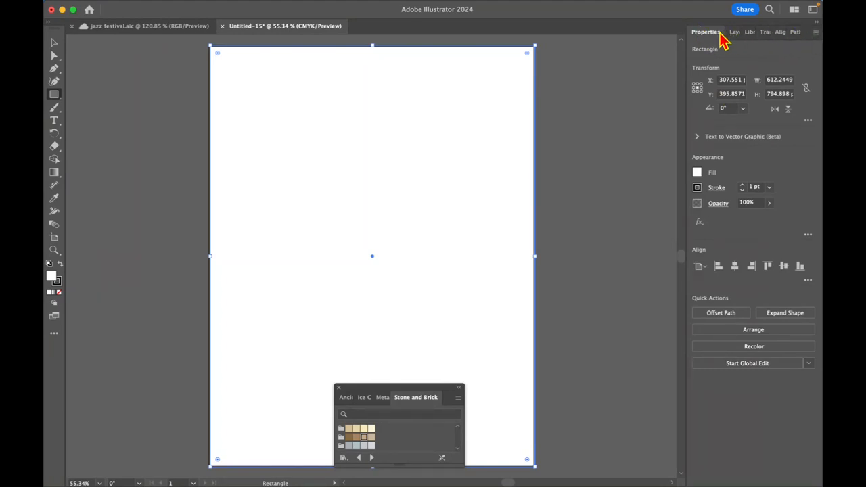
# Fill the background rectangle with the dark red swatch
pyautogui.moveTo(374, 10)
pyautogui.click(698, 175)
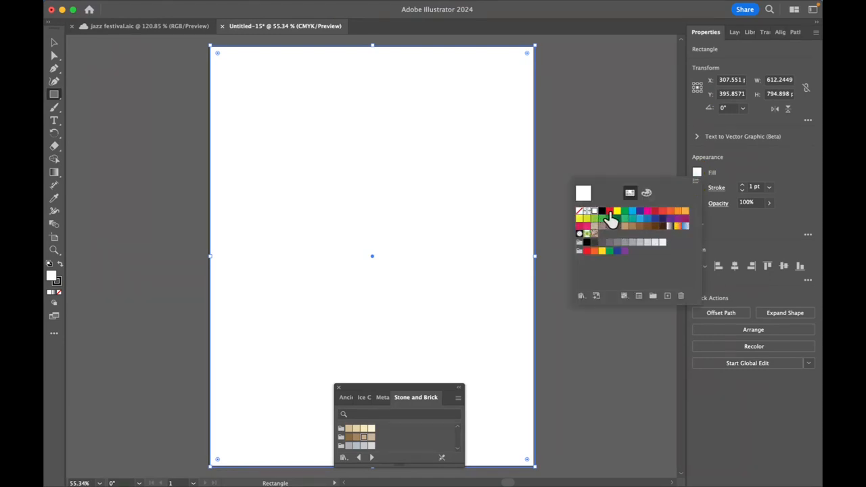
pyautogui.click(609, 213)
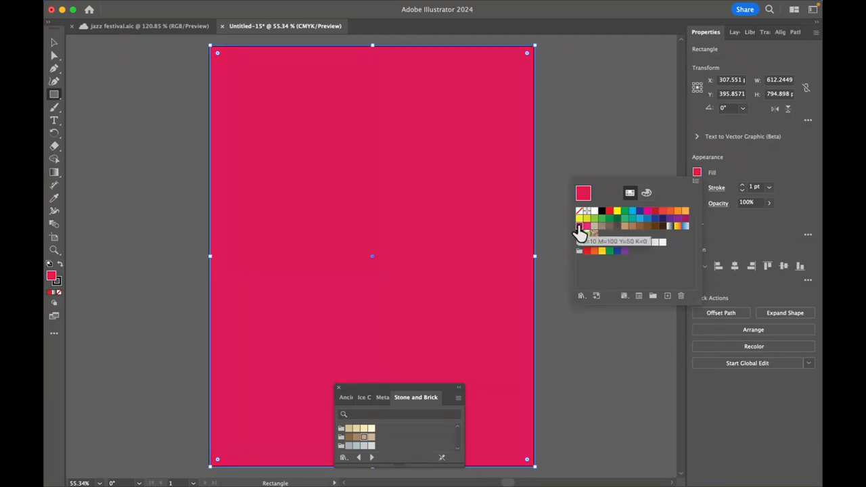
pyautogui.click(660, 211)
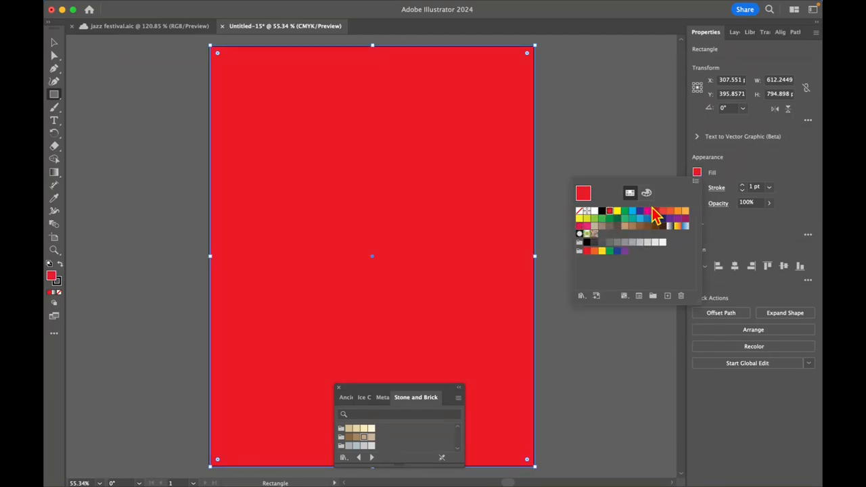
pyautogui.click(655, 211)
pyautogui.click(613, 125)
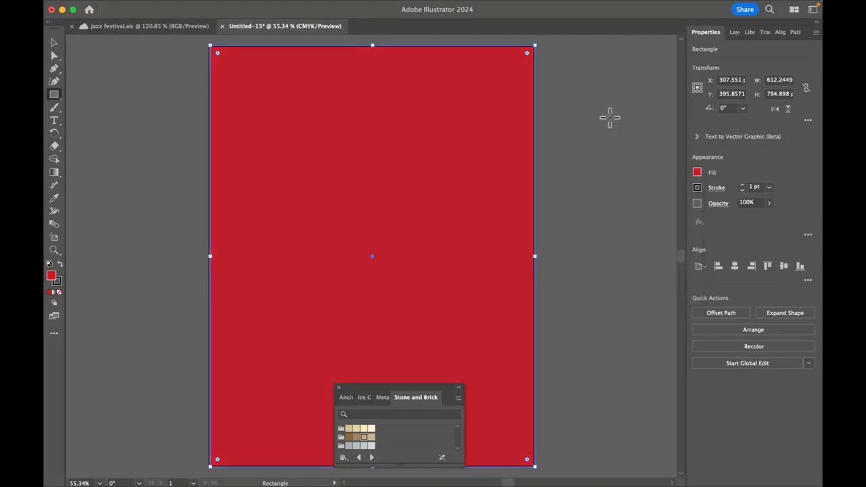
pyautogui.click(616, 215)
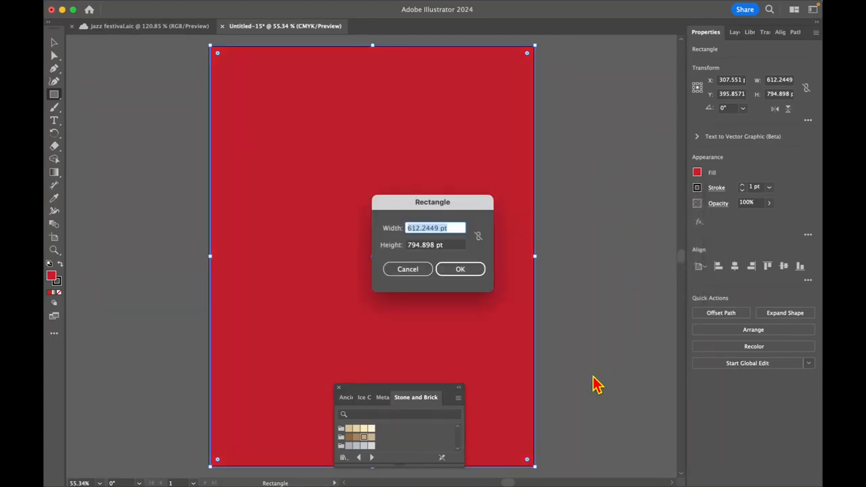
pyautogui.click(406, 270)
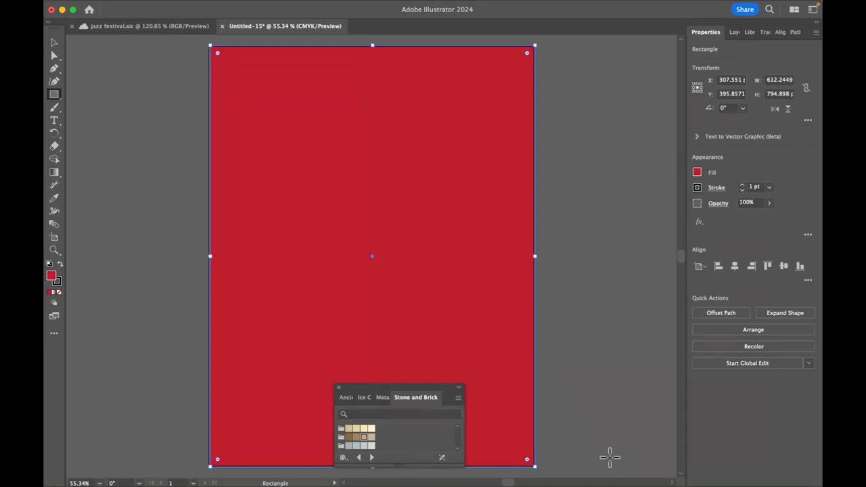
pyautogui.click(734, 32)
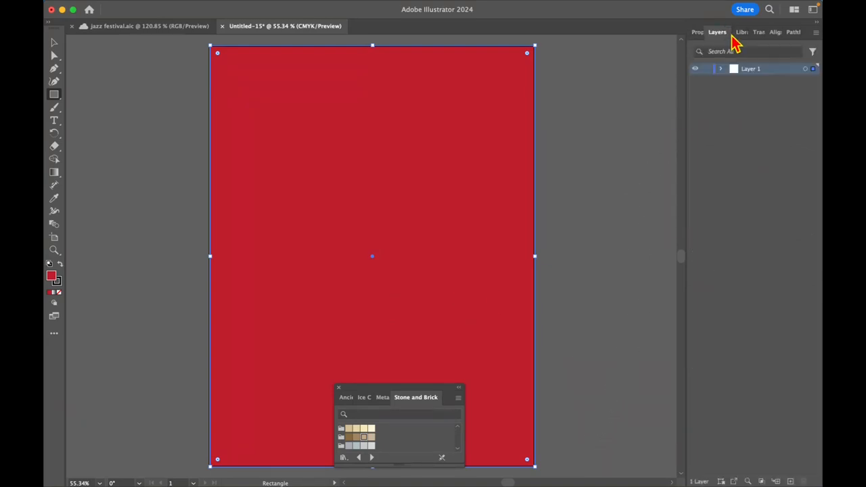
pyautogui.click(697, 31)
pyautogui.click(635, 218)
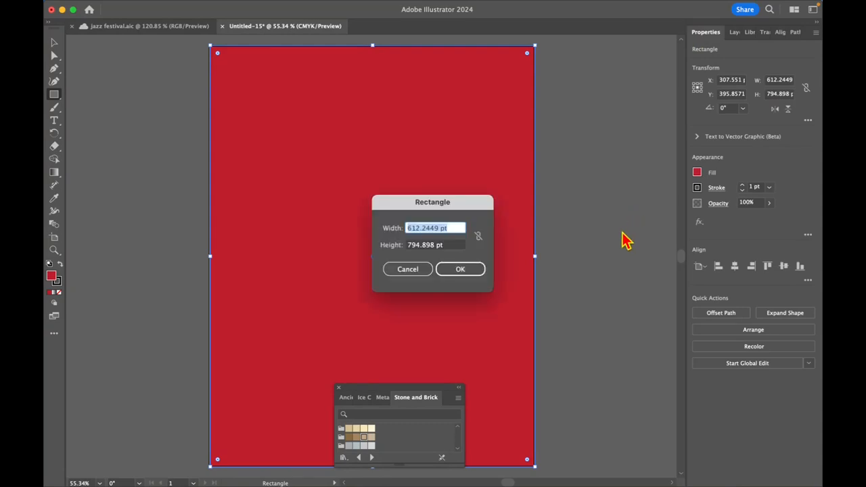
pyautogui.click(408, 271)
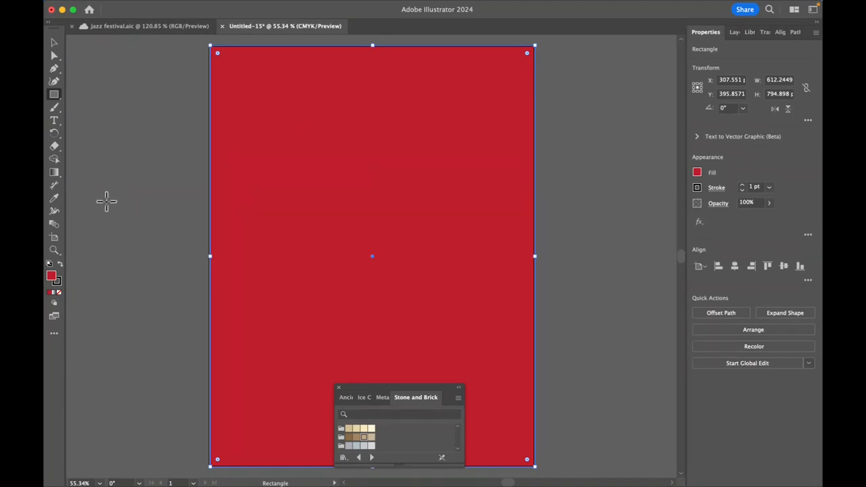
# Add a second, smaller artboard about 206 x 264 pt beside the red artboard
pyautogui.click(54, 238)
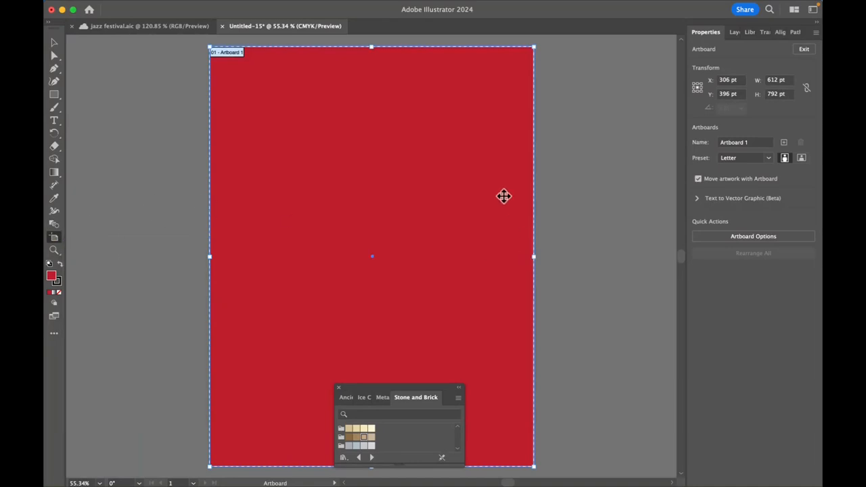
pyautogui.moveTo(552, 152); pyautogui.dragTo(662, 292)
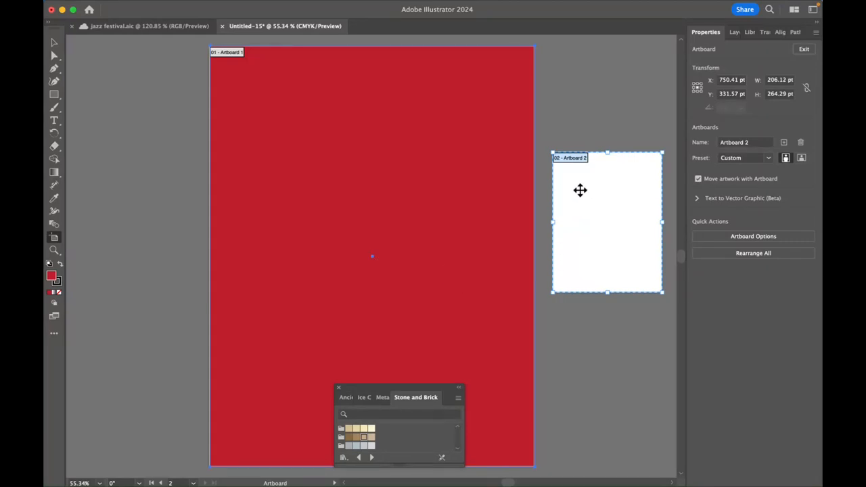
# Add area text on artboard 2: family reunion title, "Saturday, June 22, 2024 10:00 am. Meet at Cemetery, breakfast snack 11:30 – 8:30 Rod and Gun Club, Richmond"
pyautogui.click(54, 119)
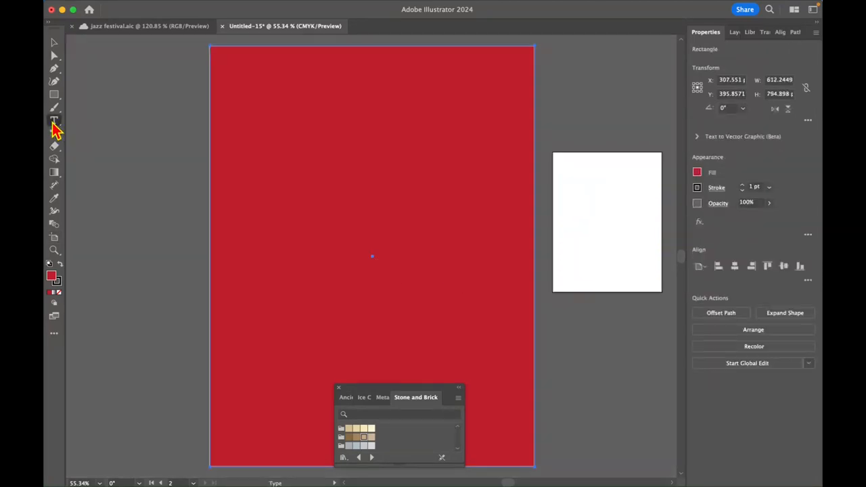
pyautogui.moveTo(556, 167); pyautogui.dragTo(654, 280)
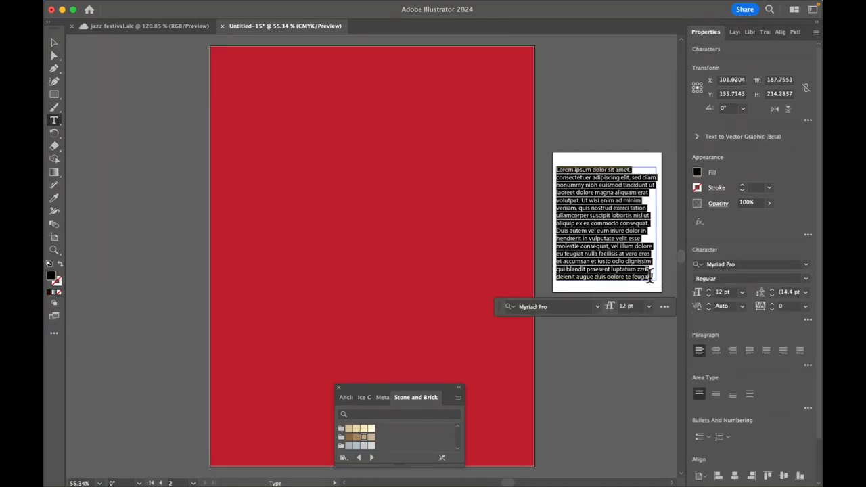
pyautogui.write('Jeung/Lowe/Pang Family Reunion Saturday, June 22, 2024 10:00 am. Meet at Cemetery, breakfast snack 11:30 – 8:30 Rod and Gun Club, Richmond')
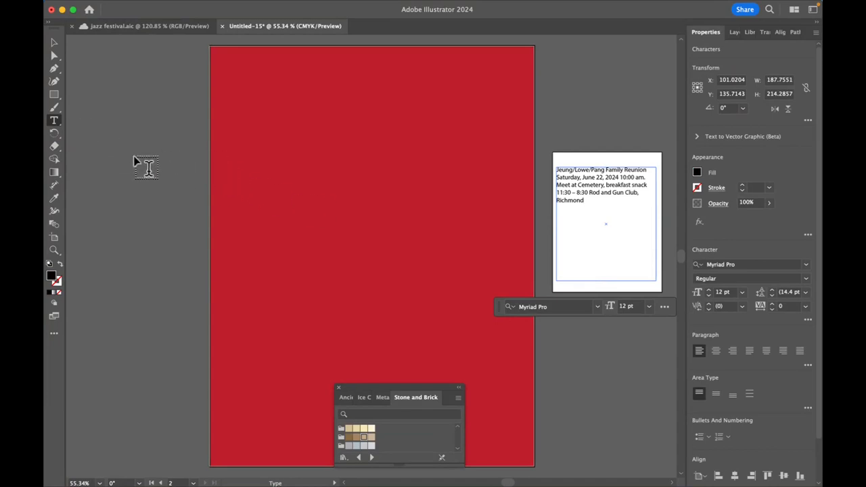
pyautogui.press('Escape')
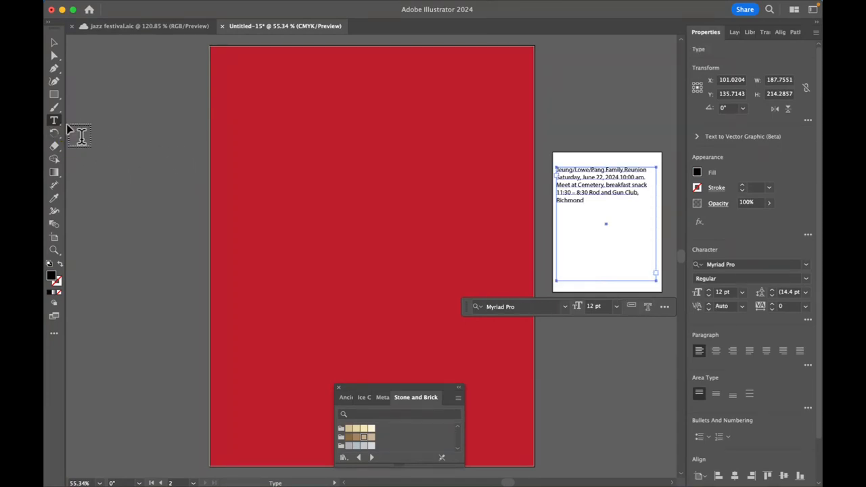
# Place point text near the top of the red artboard and replace its placeholder with the family reunion title copied from the small artboard
pyautogui.click(247, 106)
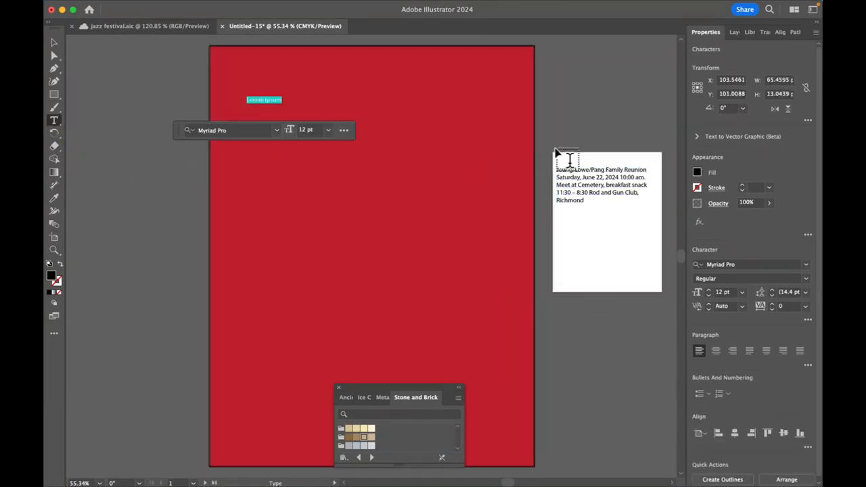
pyautogui.moveTo(647, 169); pyautogui.dragTo(557, 170)
pyautogui.press('super+c')
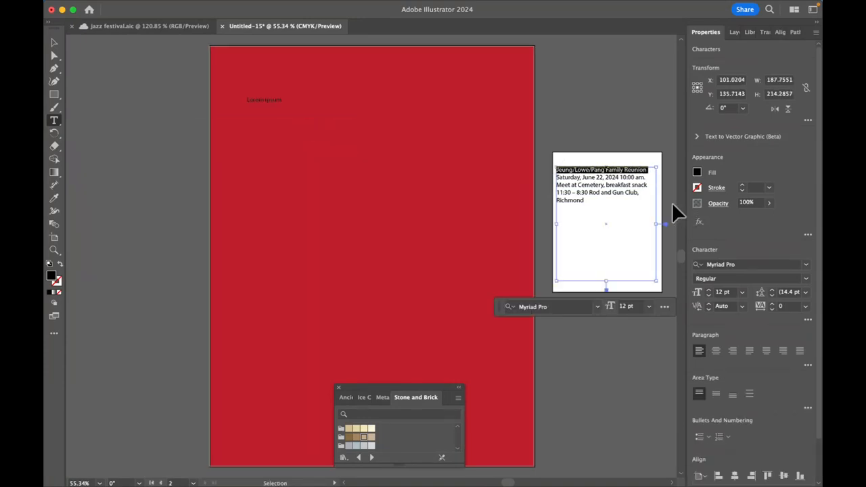
pyautogui.moveTo(674, 209); pyautogui.dragTo(408, 164)
pyautogui.moveTo(250, 96); pyautogui.dragTo(259, 97)
pyautogui.doubleClick(261, 99)
pyautogui.press('super+v')
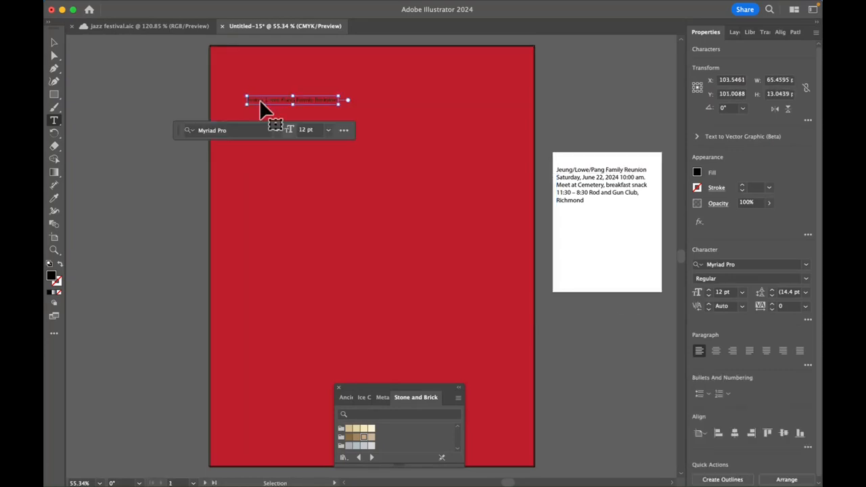
# Scale the title text up to about 466 pt wide and move it closer to the red artboard's top edge
pyautogui.click(54, 42)
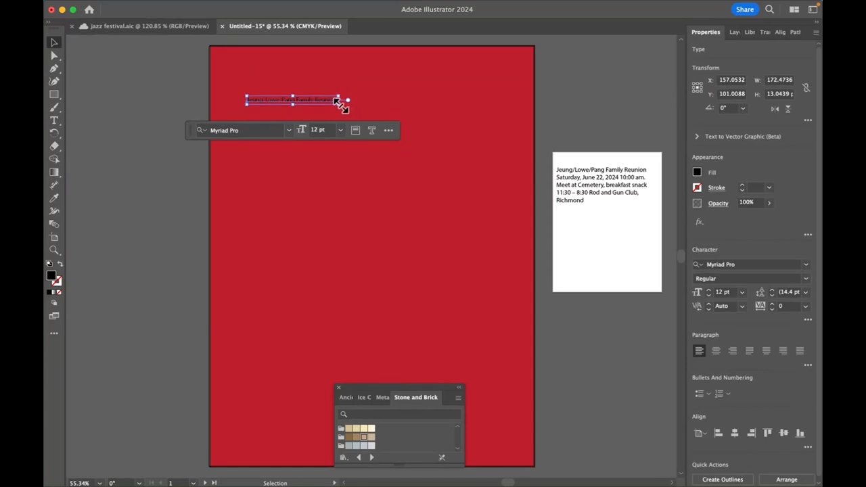
pyautogui.moveTo(340, 103); pyautogui.dragTo(495, 212)
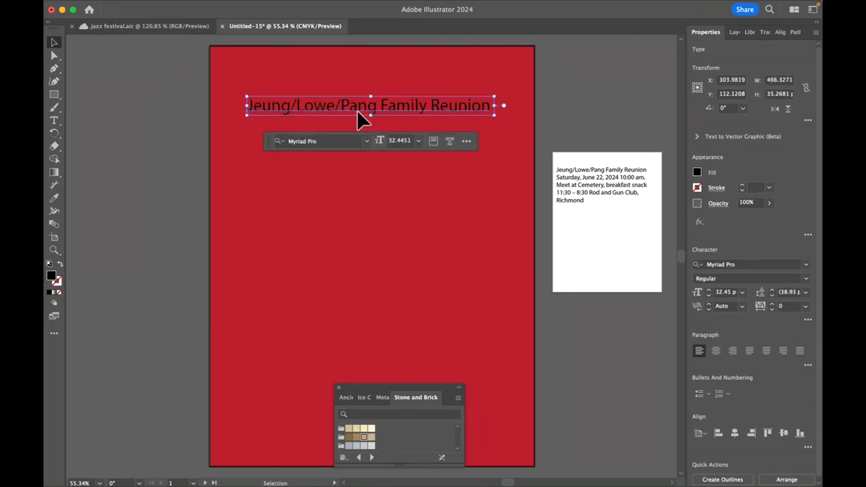
pyautogui.moveTo(356, 110); pyautogui.dragTo(334, 96)
# Align the title to the horizontal centre of the red artboard
pyautogui.moveTo(132, 9)
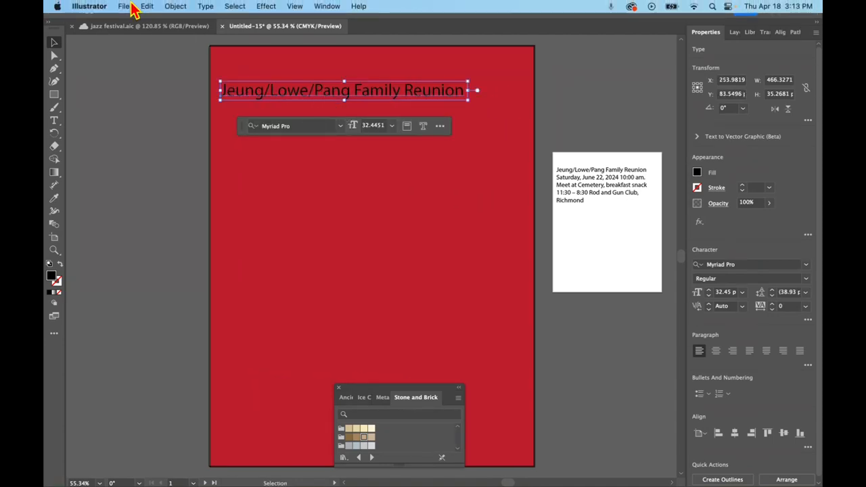
pyautogui.click(174, 6)
pyautogui.moveTo(234, 52)
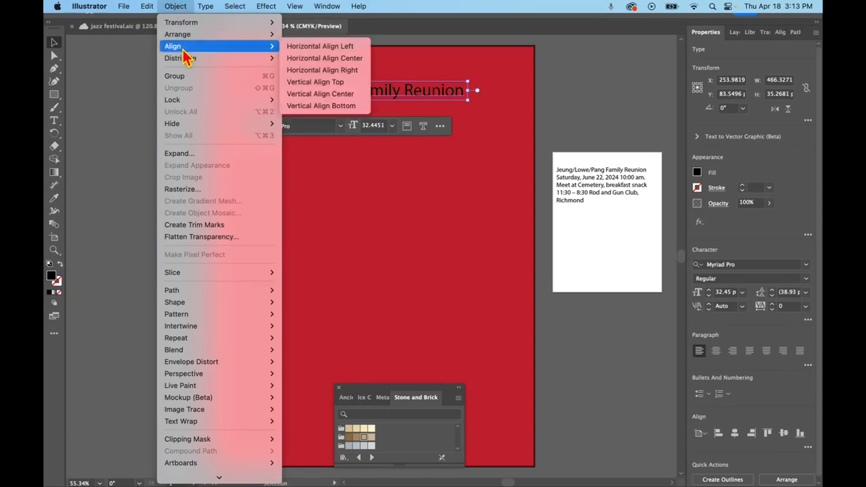
pyautogui.click(308, 58)
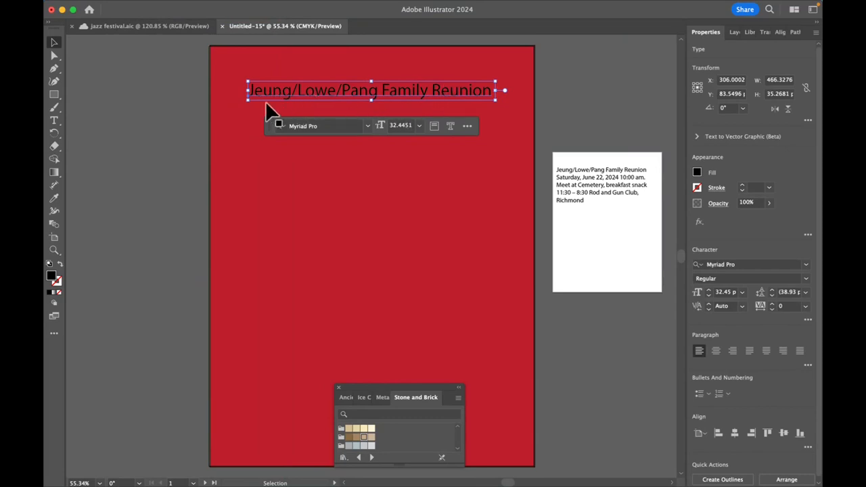
# Centre-align the paragraph on the small artboard and delete its family reunion title line
pyautogui.click(595, 190)
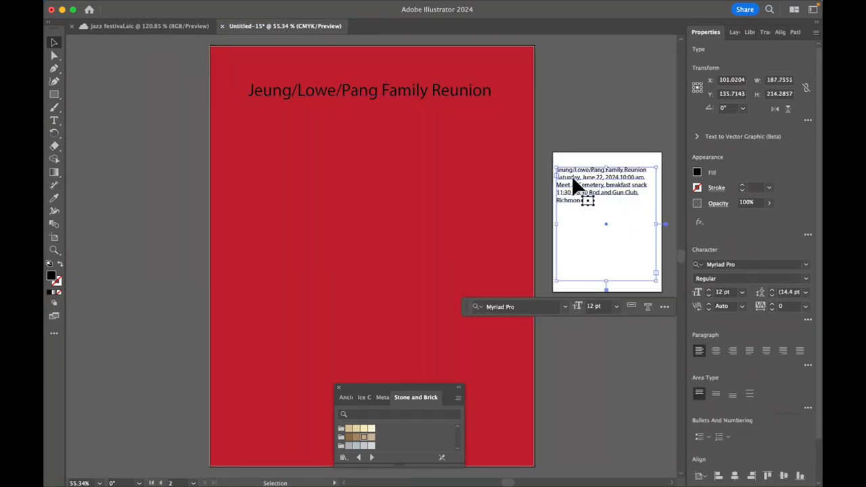
pyautogui.click(716, 352)
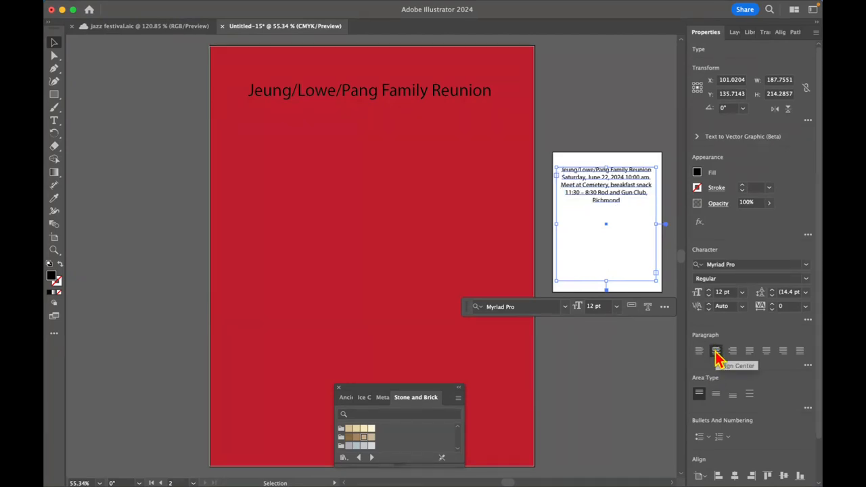
pyautogui.doubleClick(612, 177)
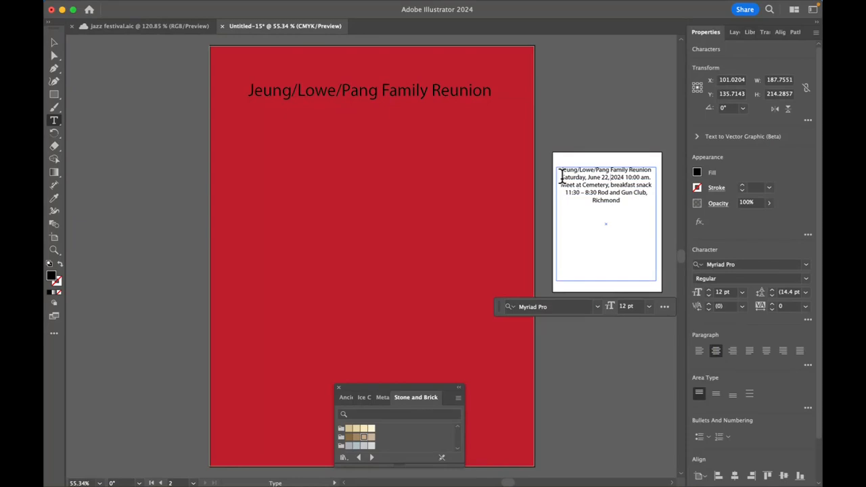
pyautogui.moveTo(560, 182); pyautogui.dragTo(564, 121)
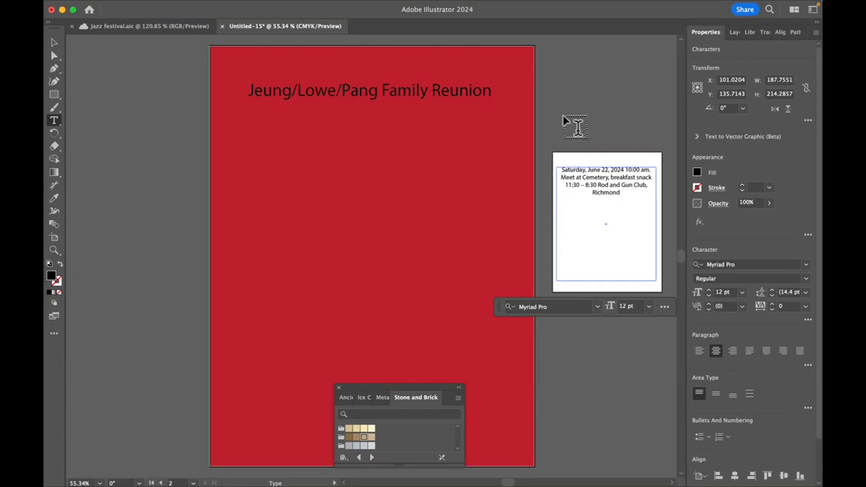
# Widen the event details text box to about 191 pt and move it onto the red artboard below the title
pyautogui.click(54, 42)
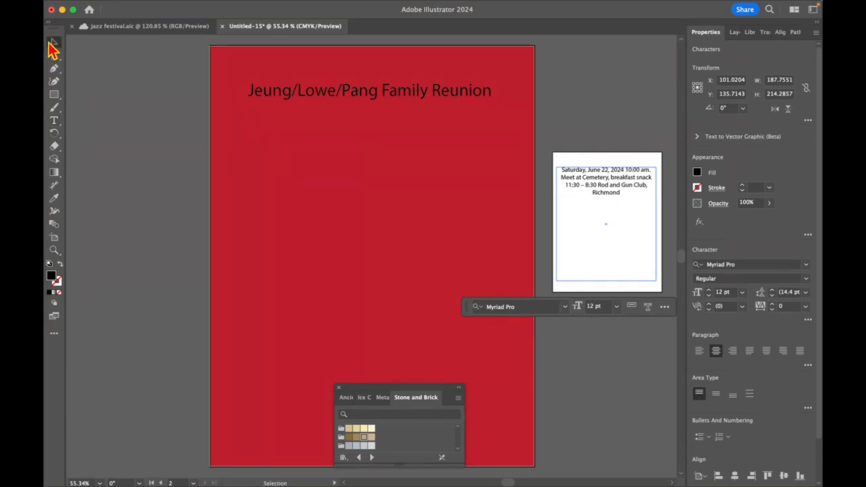
pyautogui.moveTo(662, 224)
pyautogui.mouseDown()
pyautogui.moveTo(597, 218)
pyautogui.moveTo(662, 218)
pyautogui.mouseUp()
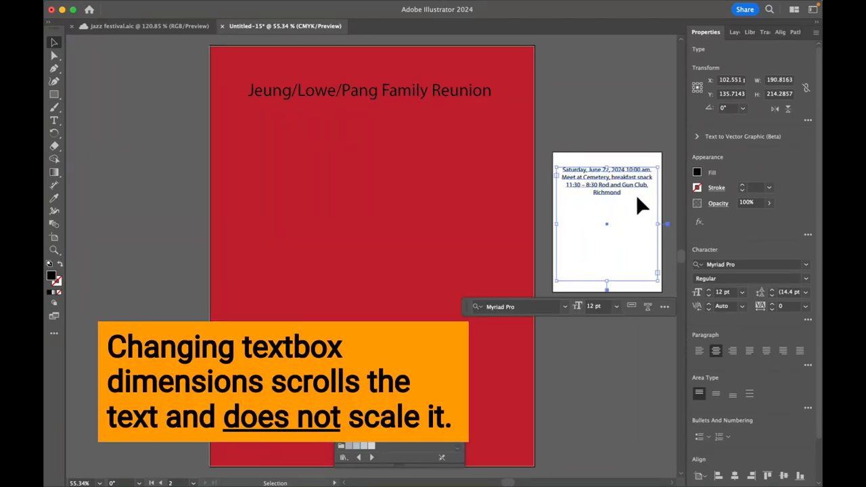
pyautogui.moveTo(605, 180); pyautogui.dragTo(336, 226)
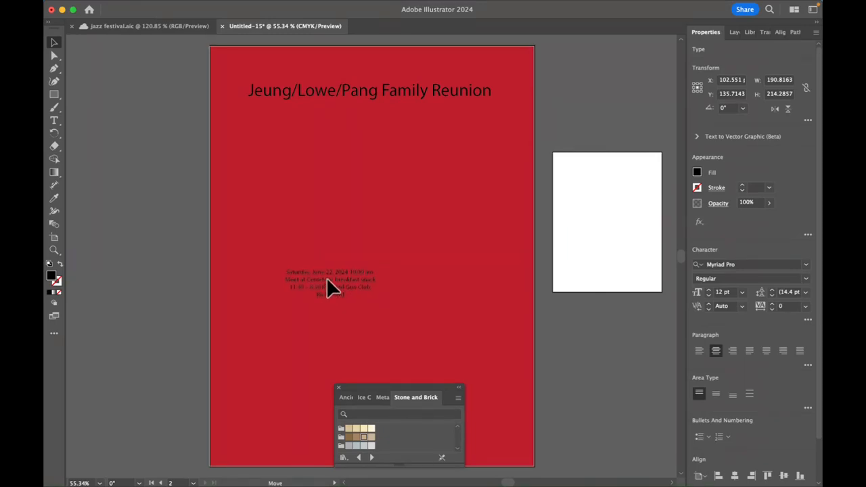
pyautogui.moveTo(331, 287); pyautogui.dragTo(332, 288)
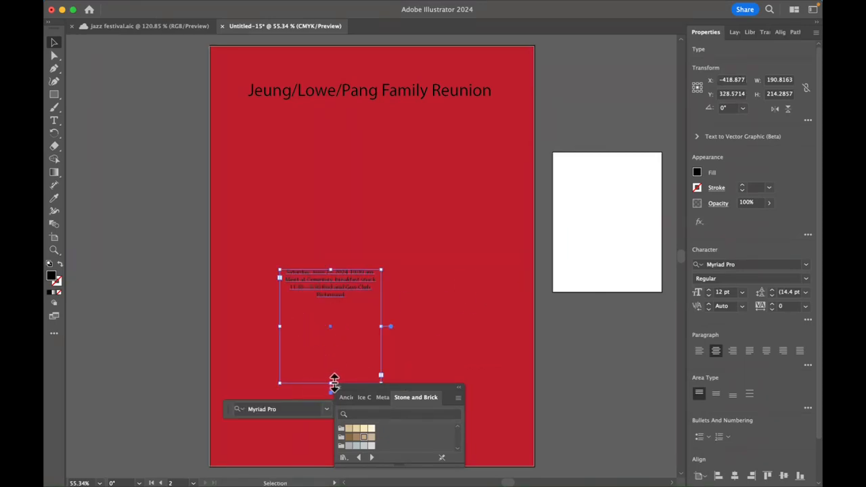
pyautogui.moveTo(332, 376); pyautogui.dragTo(331, 309)
pyautogui.press('super+z')
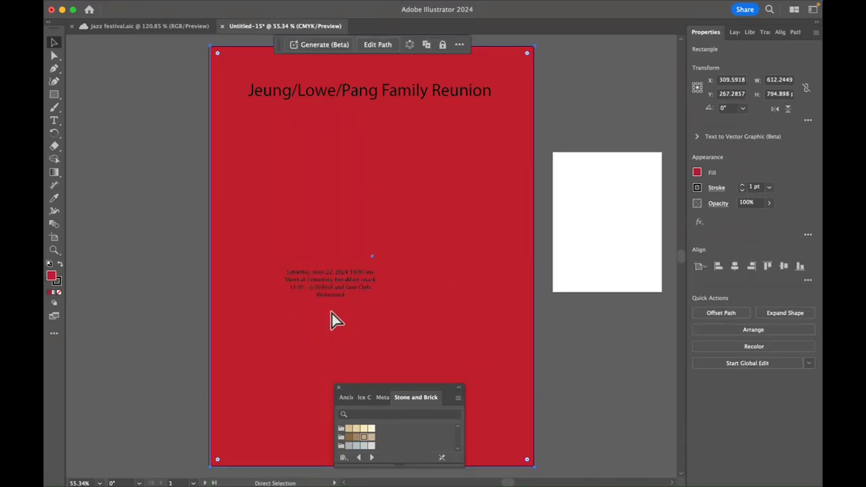
# Shorten the event details text box to about 112 pt high without changing the red background rectangle
pyautogui.press('v')
pyautogui.click(737, 33)
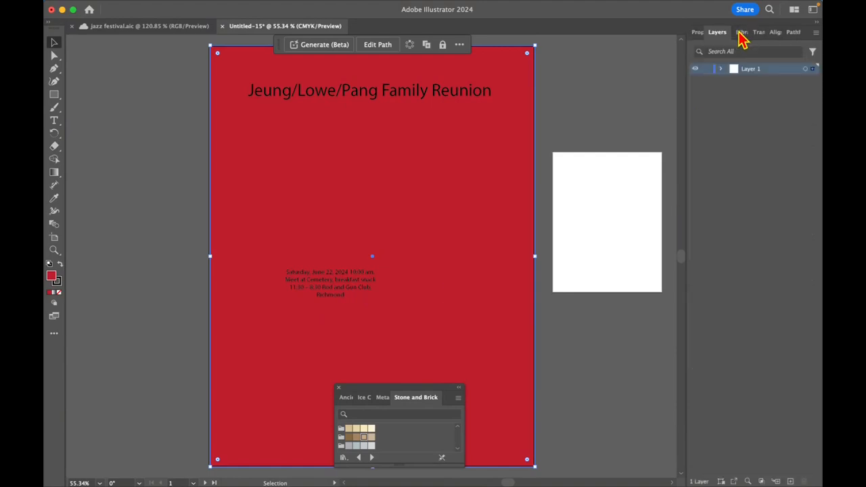
pyautogui.click(721, 68)
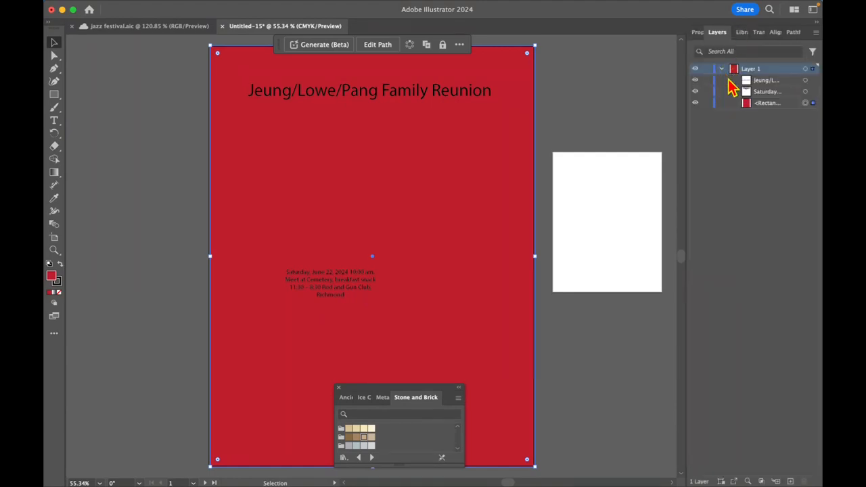
pyautogui.click(767, 93)
pyautogui.click(339, 285)
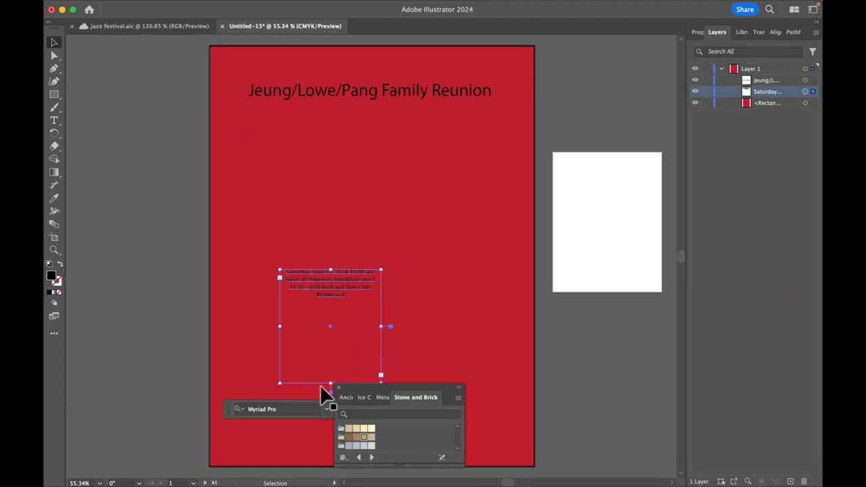
pyautogui.moveTo(330, 382); pyautogui.dragTo(325, 332)
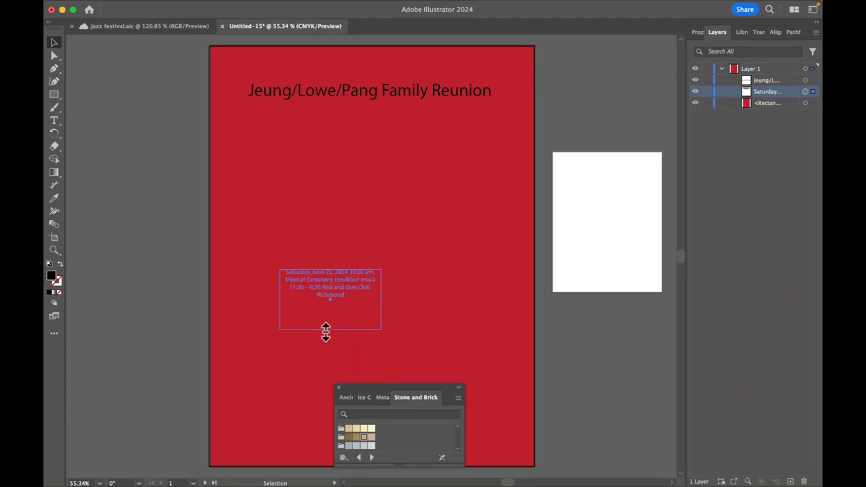
# Set all of the event details text to a font size of 36 pt
pyautogui.doubleClick(347, 295)
pyautogui.moveTo(347, 294); pyautogui.dragTo(277, 268)
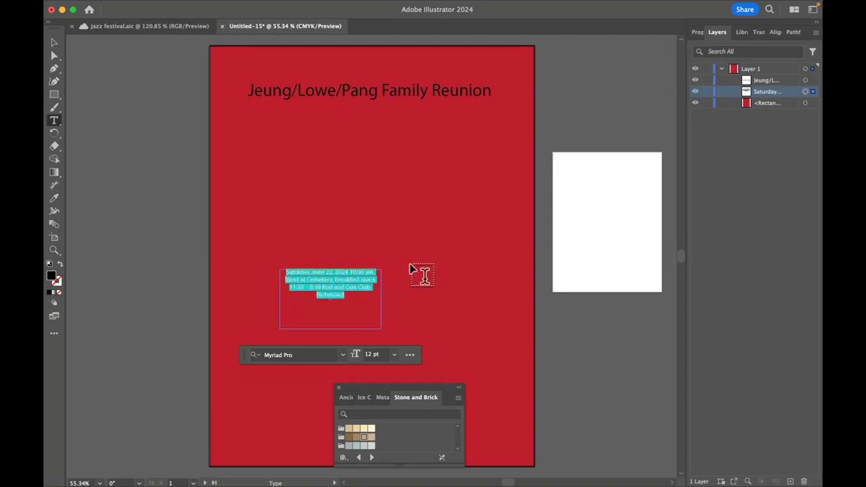
pyautogui.moveTo(344, 9)
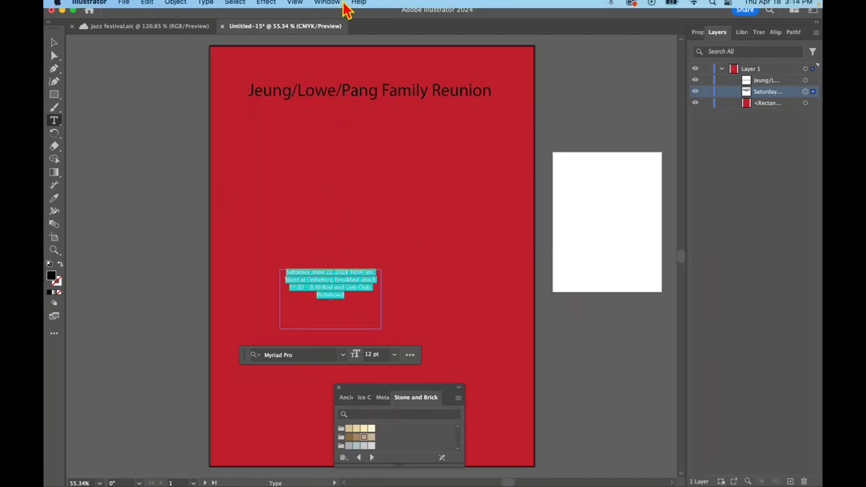
pyautogui.click(204, 7)
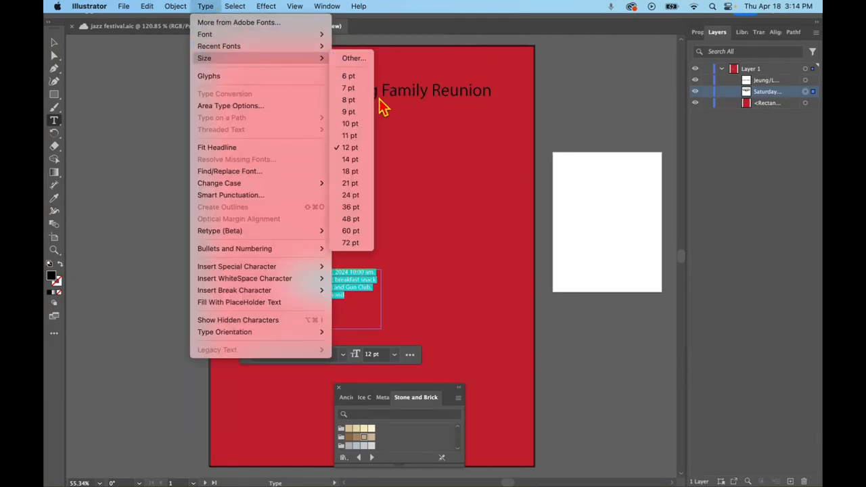
pyautogui.click(350, 243)
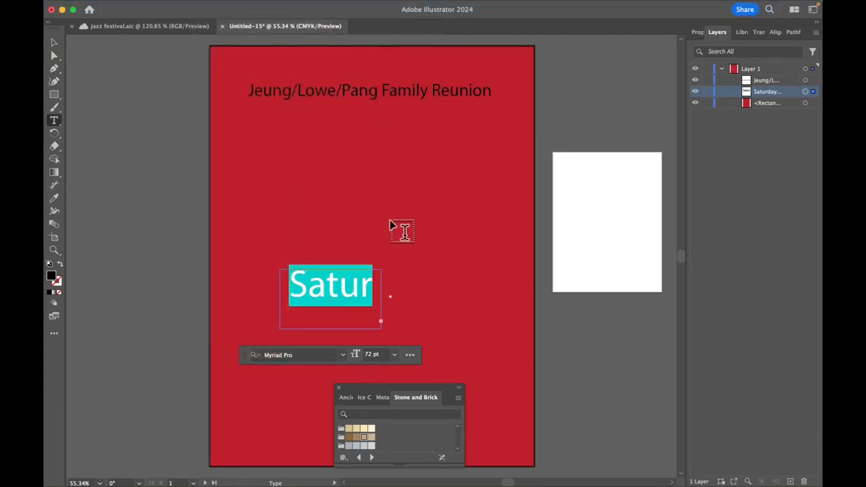
pyautogui.click(206, 7)
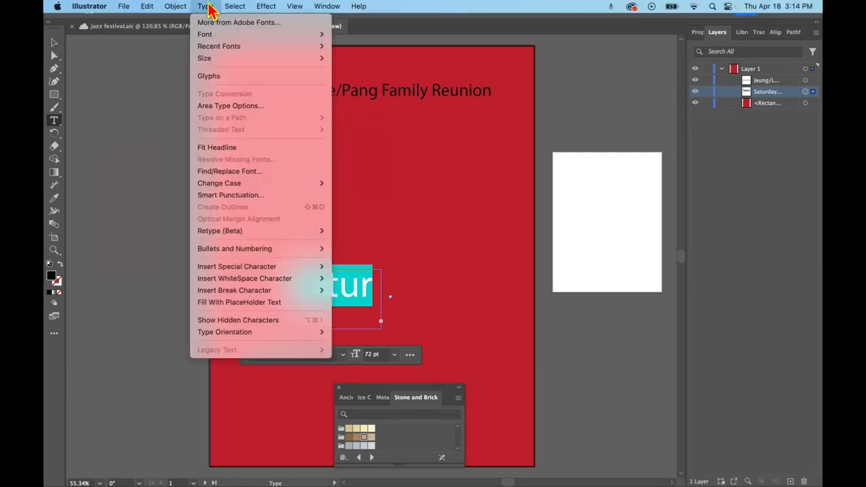
pyautogui.moveTo(211, 61)
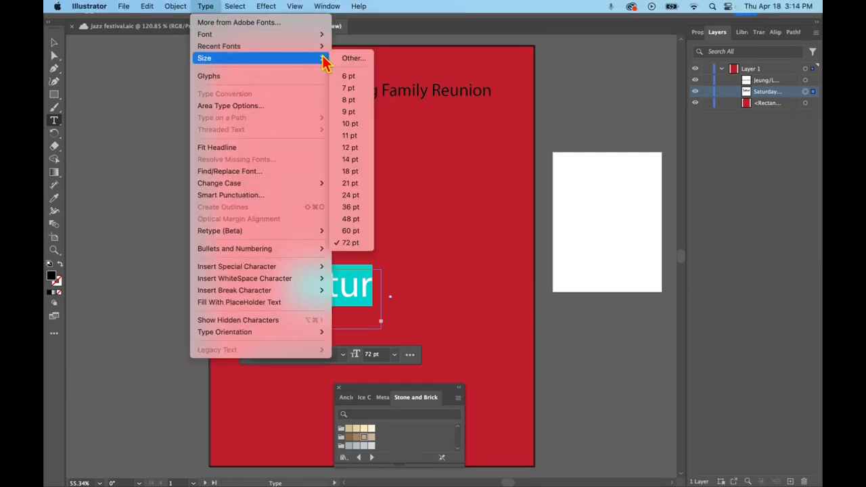
pyautogui.click(350, 207)
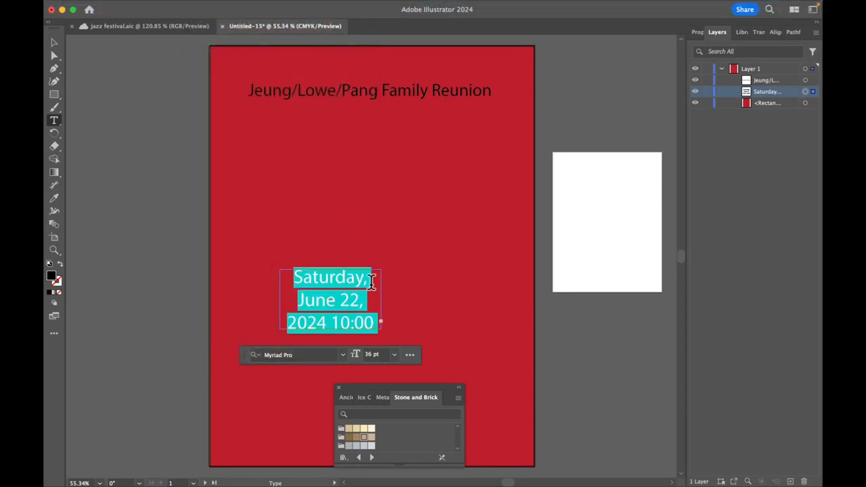
# Widen the event details text box to about 551 pt and shift it back within the red artboard
pyautogui.click(55, 43)
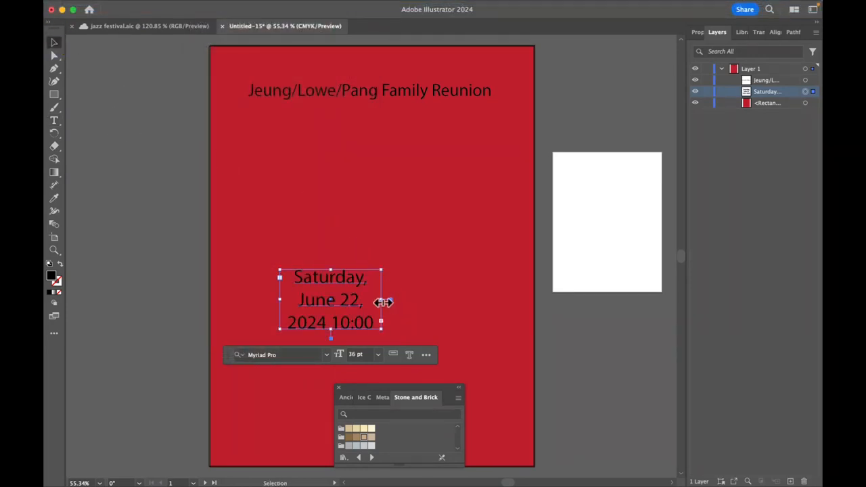
pyautogui.moveTo(383, 302); pyautogui.dragTo(574, 304)
pyautogui.moveTo(402, 301); pyautogui.dragTo(352, 301)
# Delete ", breakfast snack" after "Meet at Cemetery" and break the date line so "10:00 am." starts the cemetery line
pyautogui.press('t')
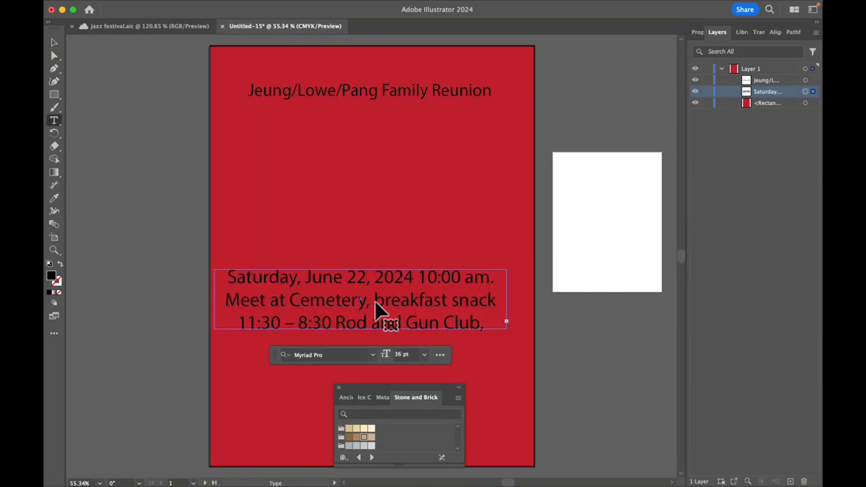
pyautogui.click(372, 301)
pyautogui.moveTo(364, 302); pyautogui.dragTo(503, 302)
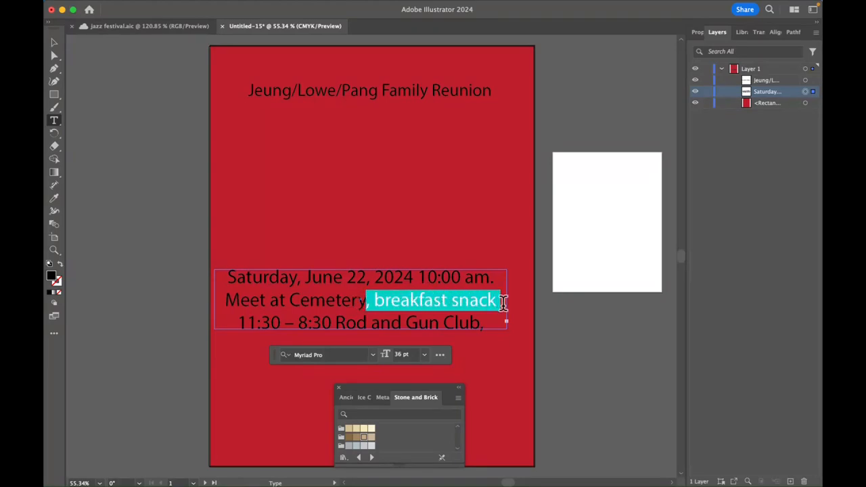
pyautogui.press('BackSpace')
pyautogui.press('Return')
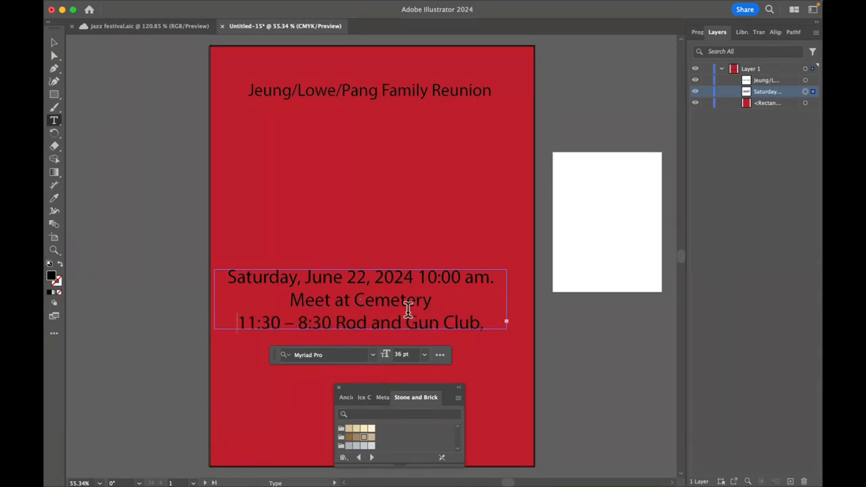
pyautogui.press('Return')
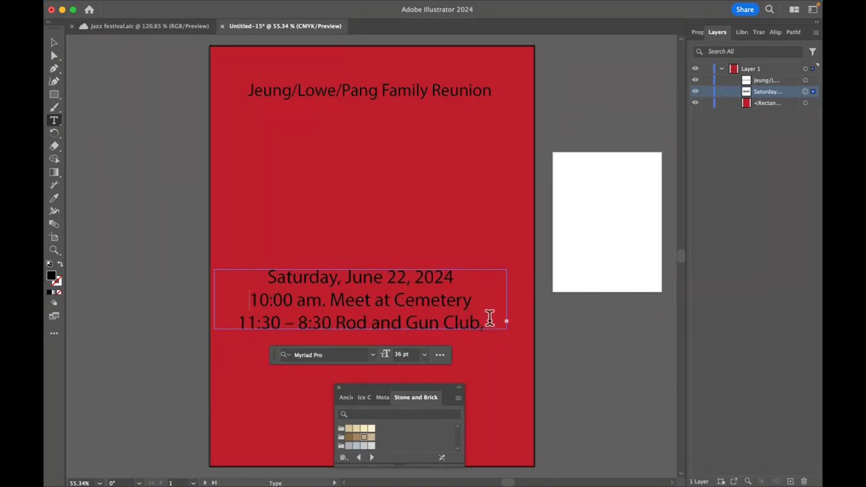
pyautogui.press('BackSpace')
pyautogui.press('BackSpace')
pyautogui.press('BackSpace')
pyautogui.press('BackSpace')
pyautogui.press('BackSpace')
pyautogui.press('BackSpace')
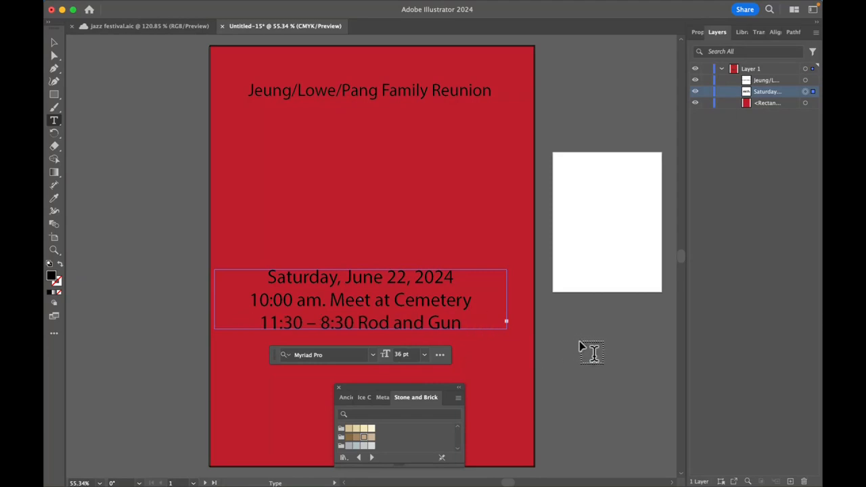
pyautogui.click(492, 354)
pyautogui.click(462, 304)
pyautogui.press('Escape')
pyautogui.press('super+z')
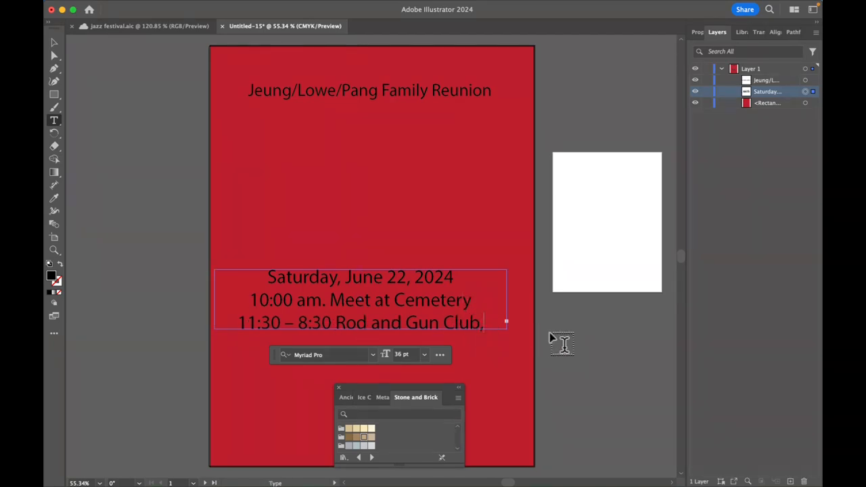
# Remove the comma after "Rod and Gun Club" and the period after "10:00 am" in the event details
pyautogui.press('BackSpace')
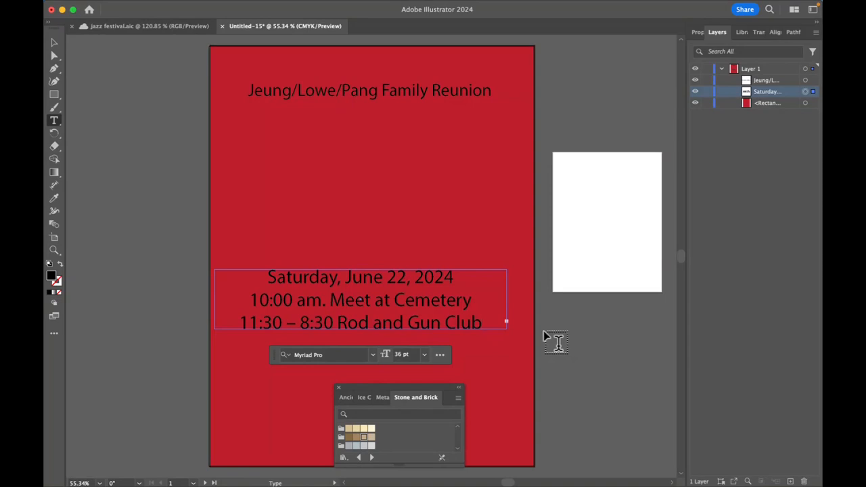
pyautogui.click(391, 315)
pyautogui.click(205, 7)
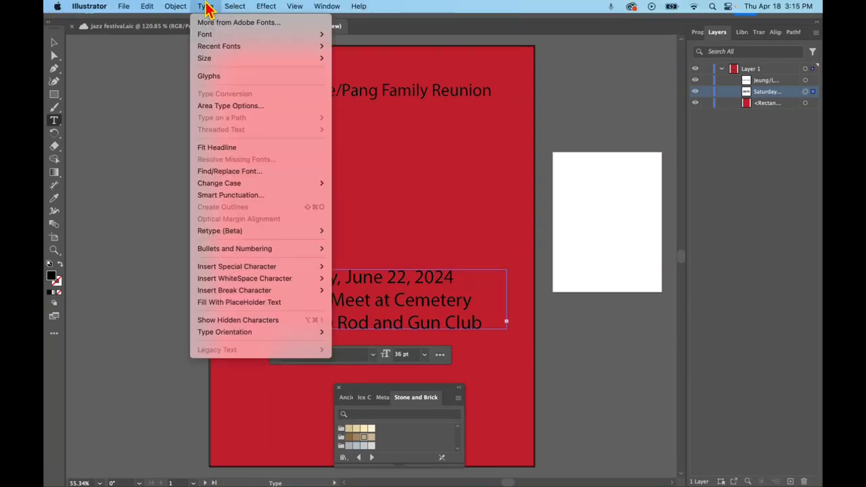
pyautogui.click(372, 15)
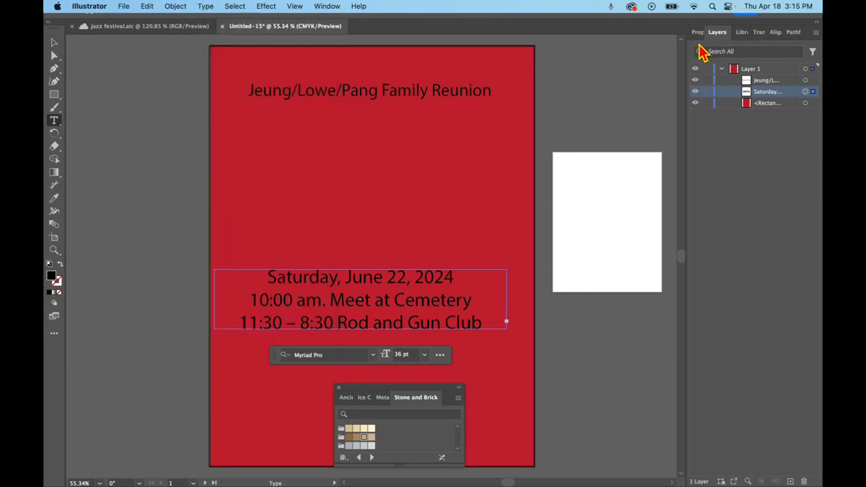
pyautogui.click(697, 33)
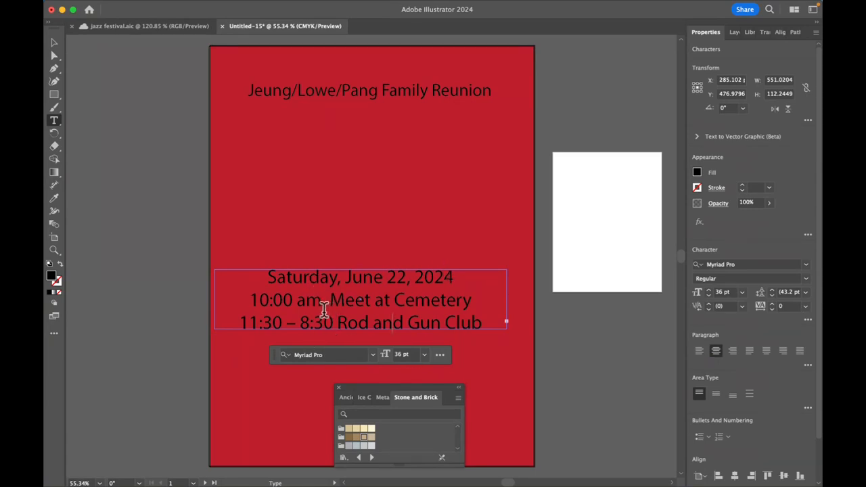
pyautogui.press('BackSpace')
pyautogui.press('Escape')
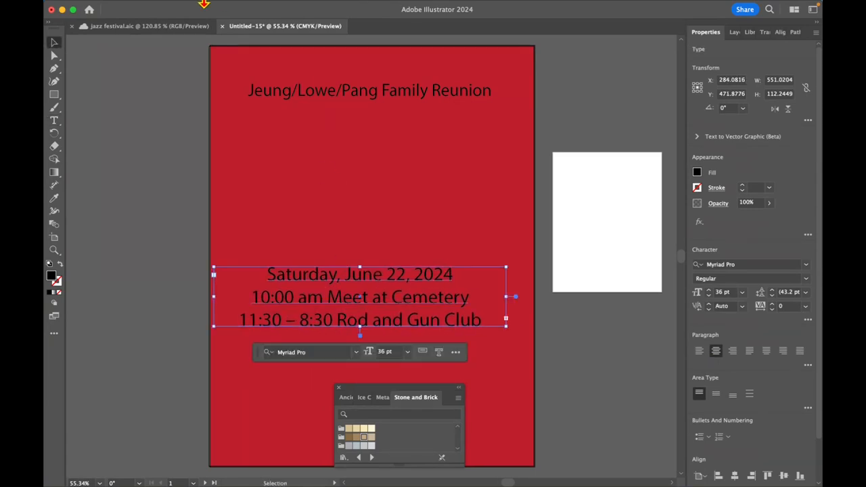
# Align the event details text box to the horizontal centre of the red artboard and deselect it
pyautogui.moveTo(199, 4)
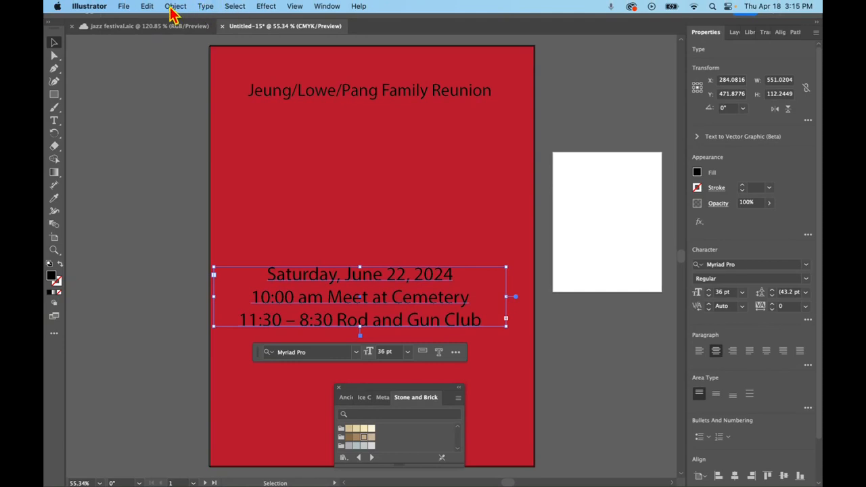
pyautogui.click(173, 8)
pyautogui.moveTo(187, 46)
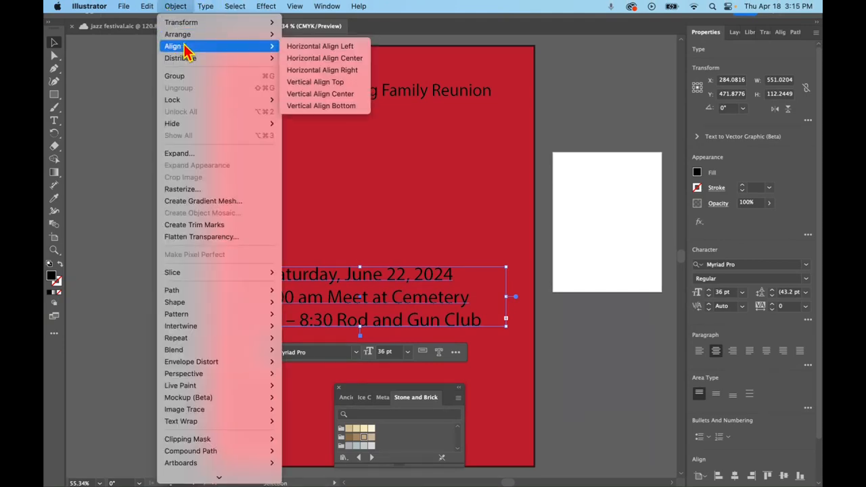
pyautogui.click(302, 59)
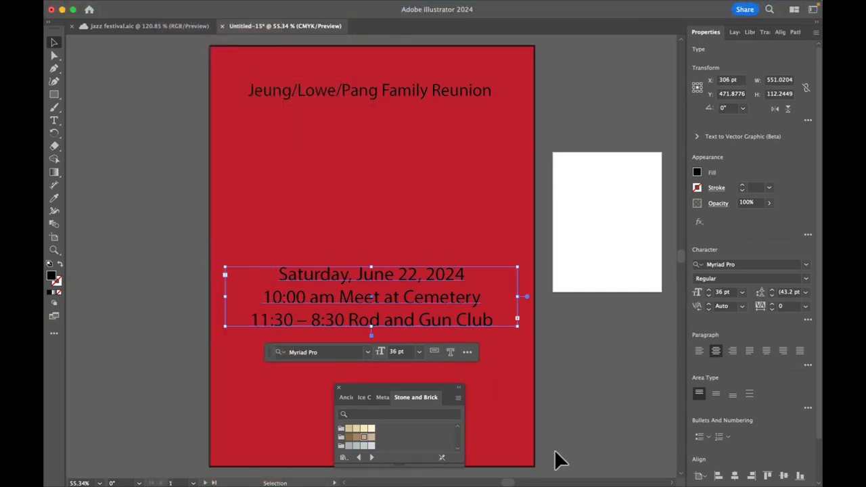
pyautogui.click(602, 444)
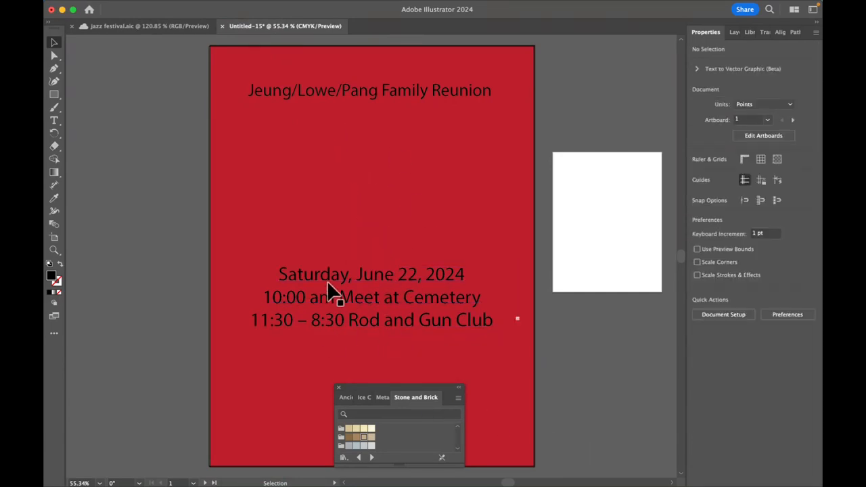
# Draw a rectangle about 569 by 180 pt over the title area and fill it with the warm yellow from the bright colour group
pyautogui.click(55, 98)
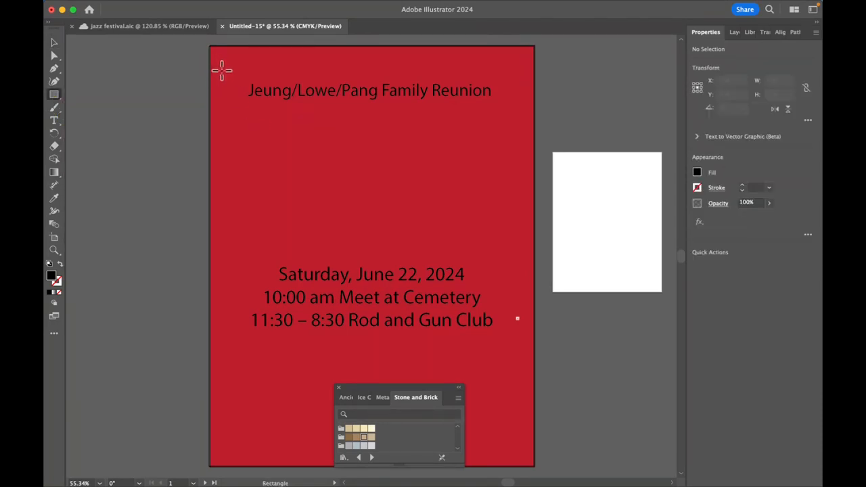
pyautogui.moveTo(219, 67); pyautogui.dragTo(519, 162)
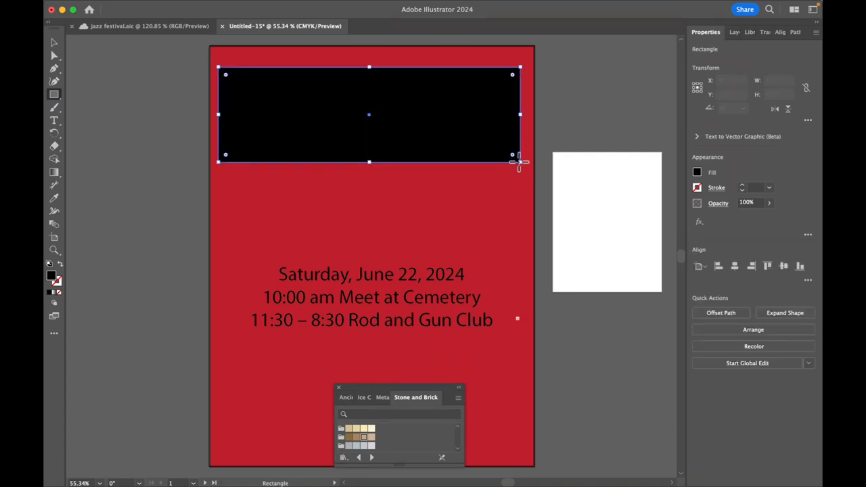
pyautogui.click(696, 172)
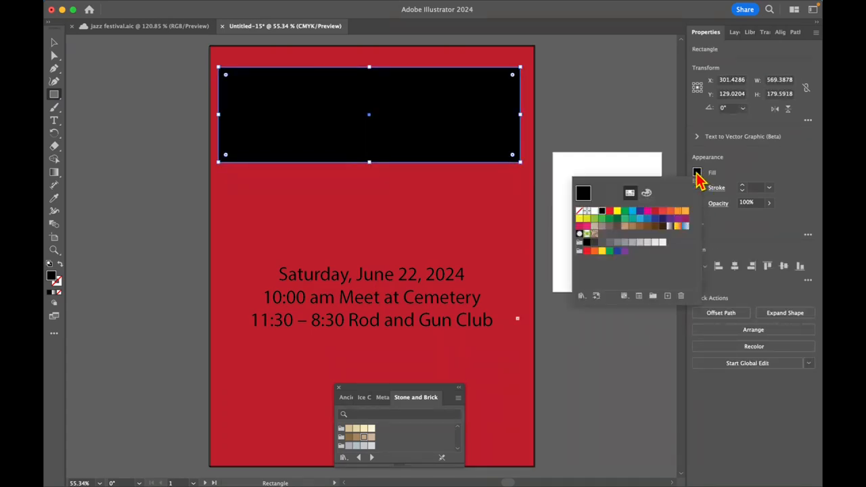
pyautogui.click(685, 212)
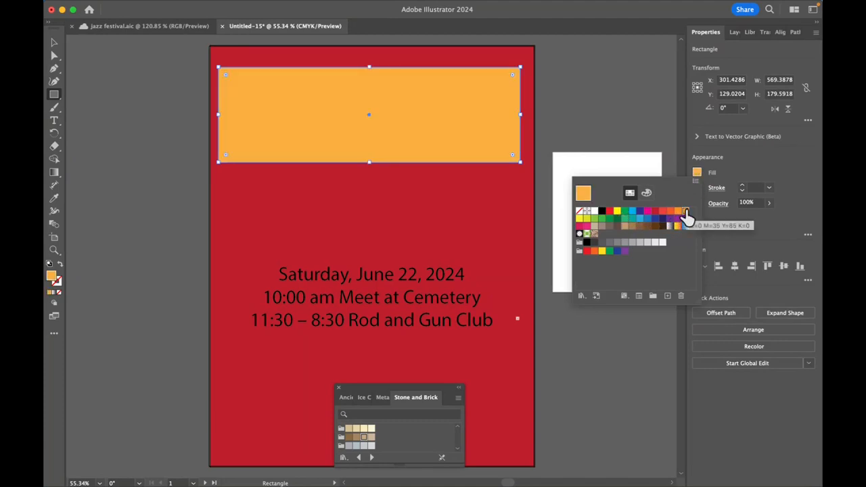
pyautogui.click(616, 211)
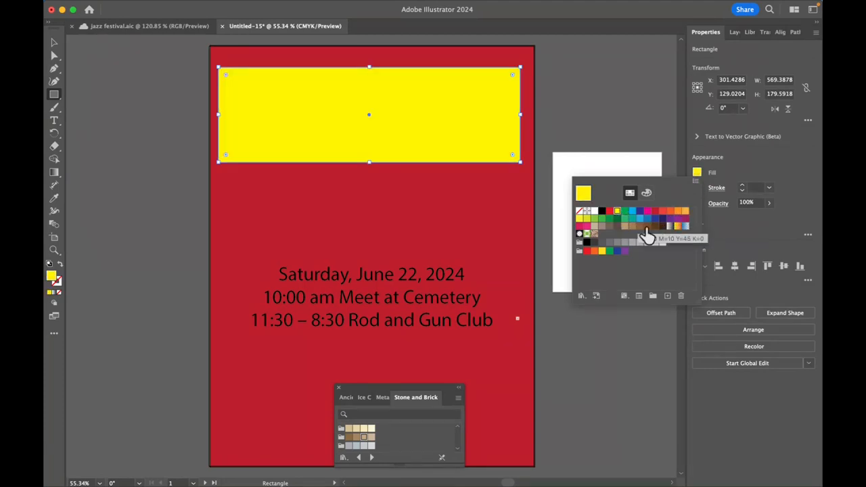
pyautogui.click(601, 252)
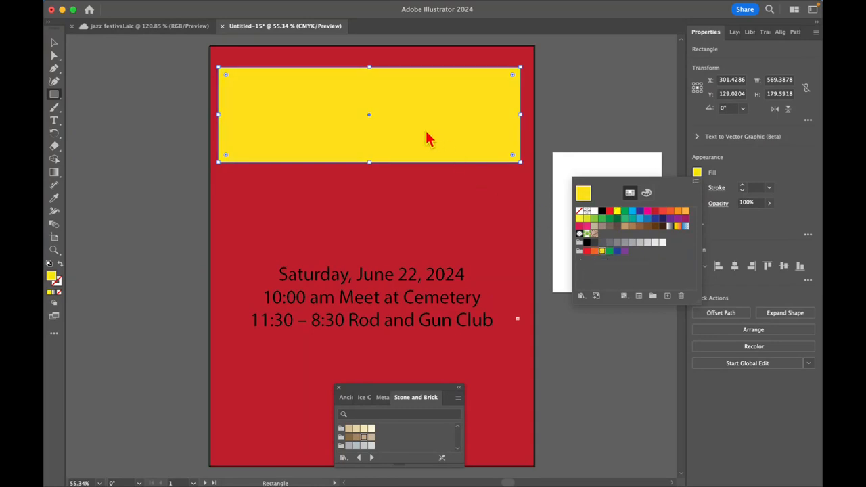
pyautogui.click(350, 127)
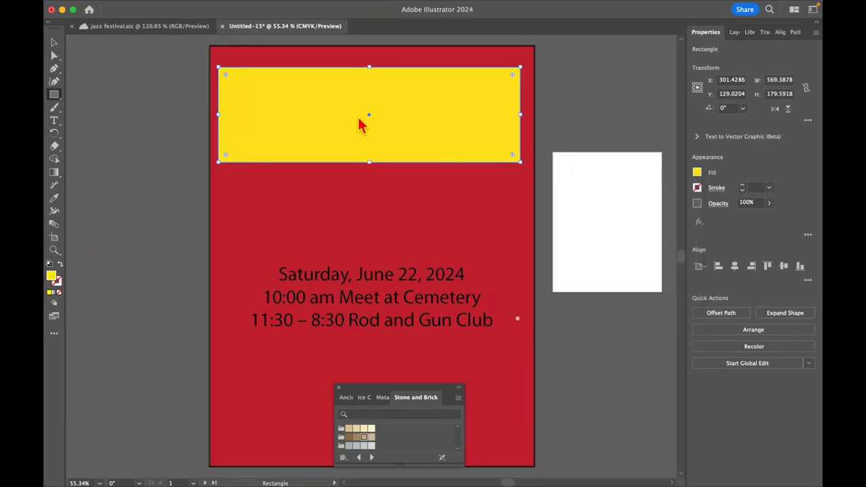
pyautogui.click(357, 104)
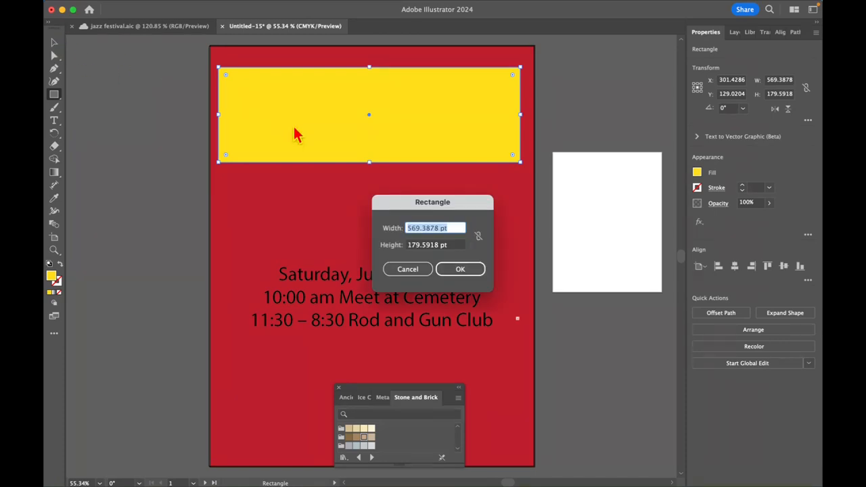
pyautogui.click(401, 271)
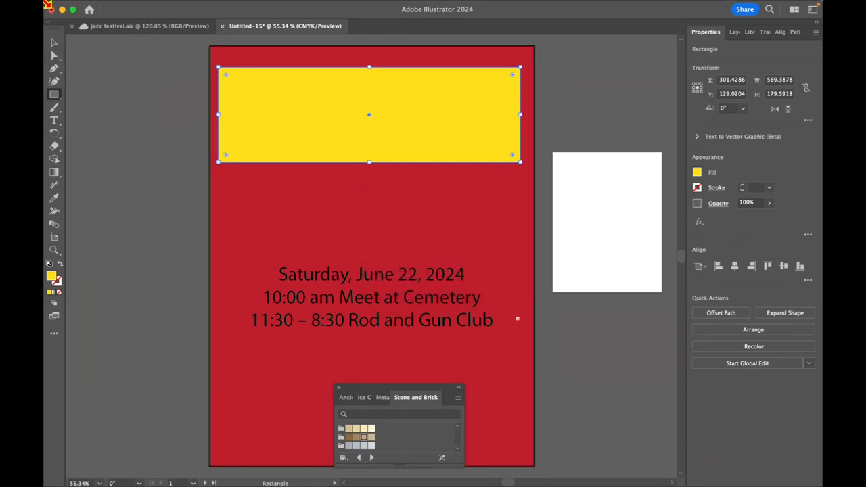
# Move the yellow banner up to about Y 118 pt and stack the family reunion title text above it
pyautogui.click(53, 42)
pyautogui.moveTo(283, 107)
pyautogui.mouseDown()
pyautogui.moveTo(300, 106)
pyautogui.moveTo(283, 100)
pyautogui.mouseUp()
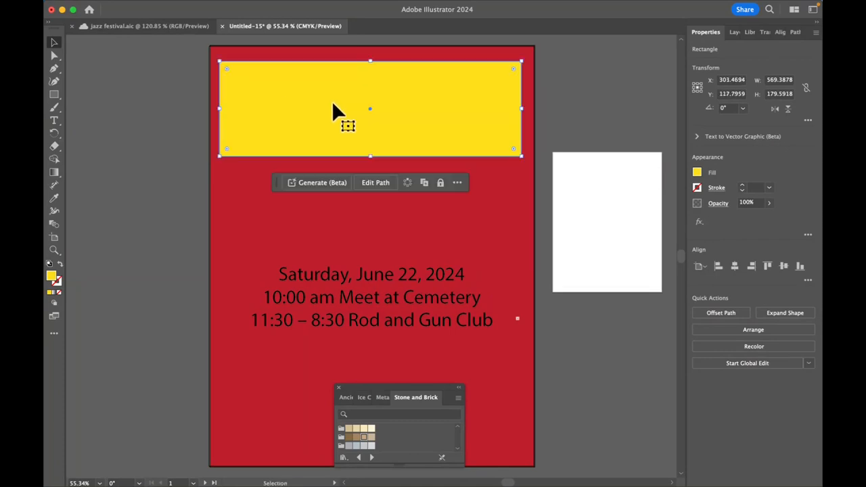
pyautogui.click(736, 33)
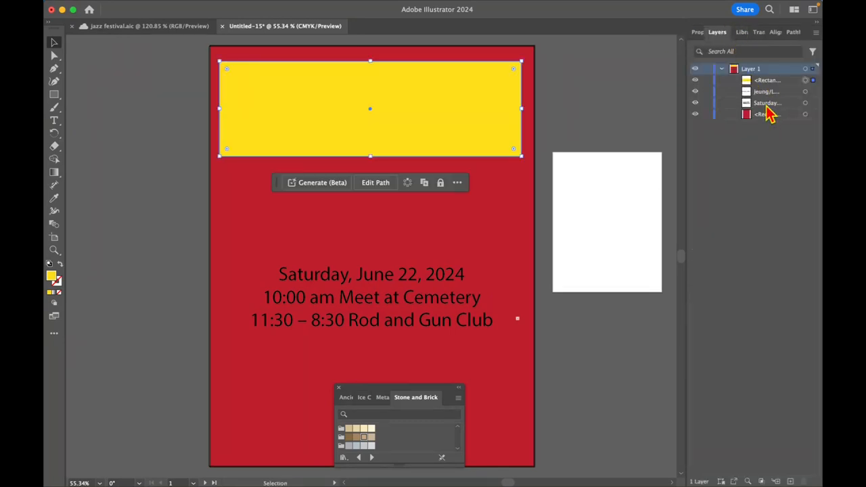
pyautogui.moveTo(766, 89); pyautogui.dragTo(770, 106)
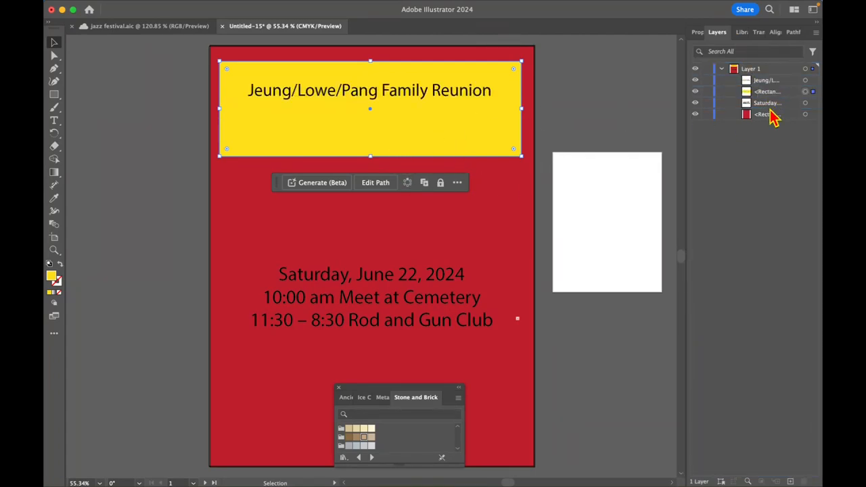
pyautogui.click(698, 33)
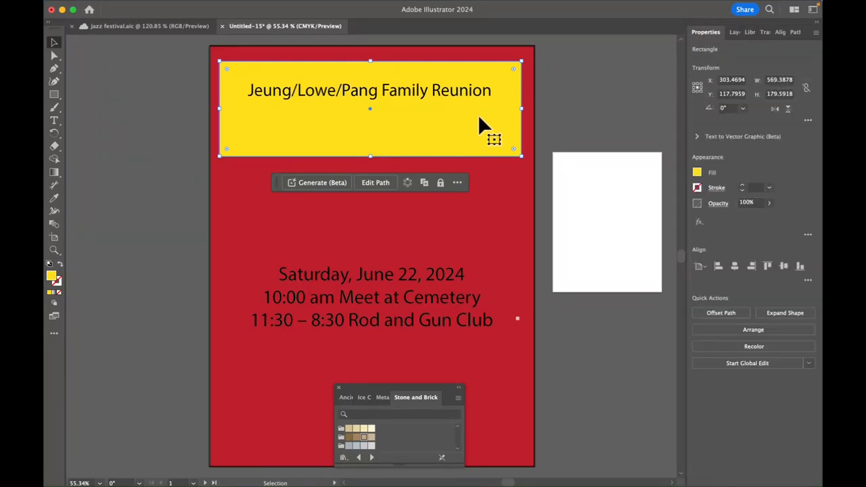
pyautogui.click(738, 330)
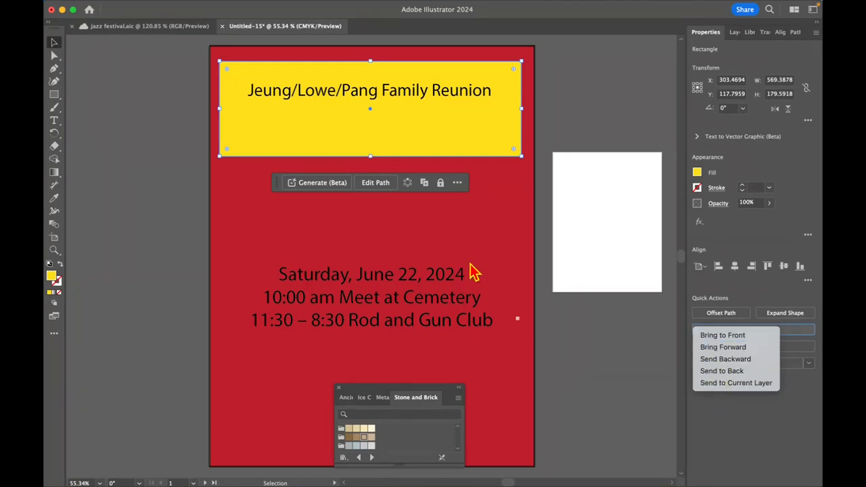
pyautogui.click(622, 406)
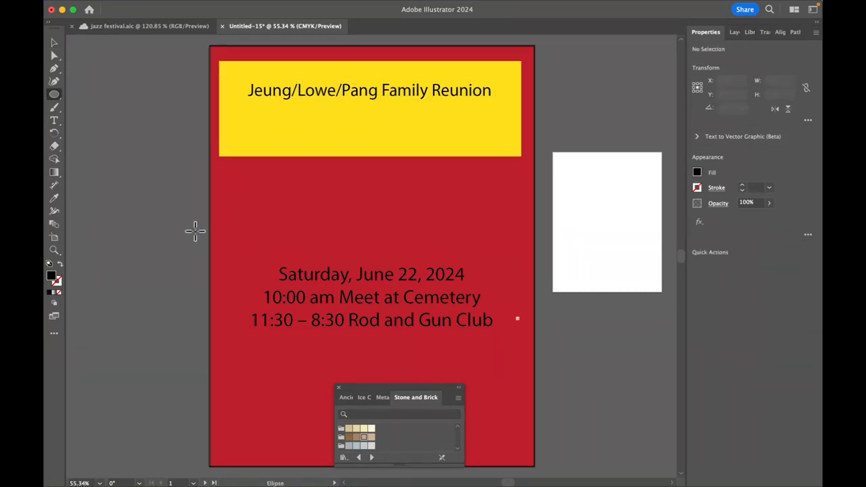
# Draw an ellipse over the event details and stretch it to about 1010 by 335 pt, running off the artboard's left edge
pyautogui.moveTo(195, 231)
pyautogui.mouseDown()
pyautogui.moveTo(266, 284)
pyautogui.moveTo(482, 408)
pyautogui.mouseUp()
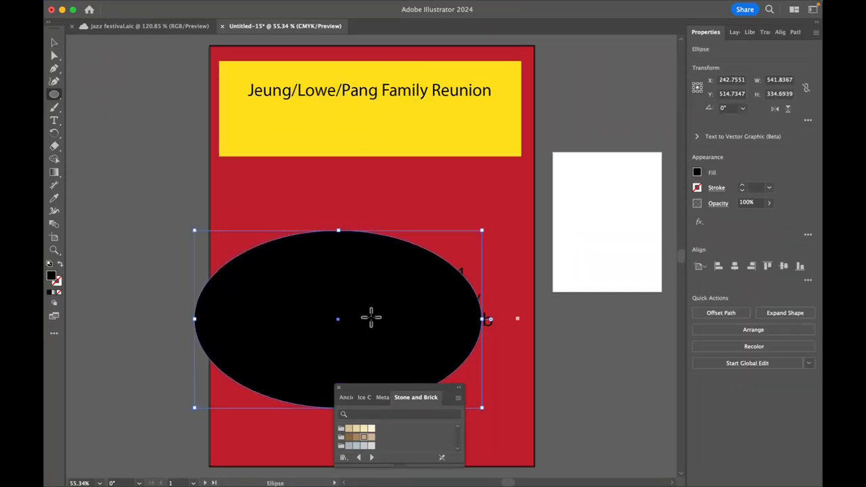
pyautogui.click(54, 42)
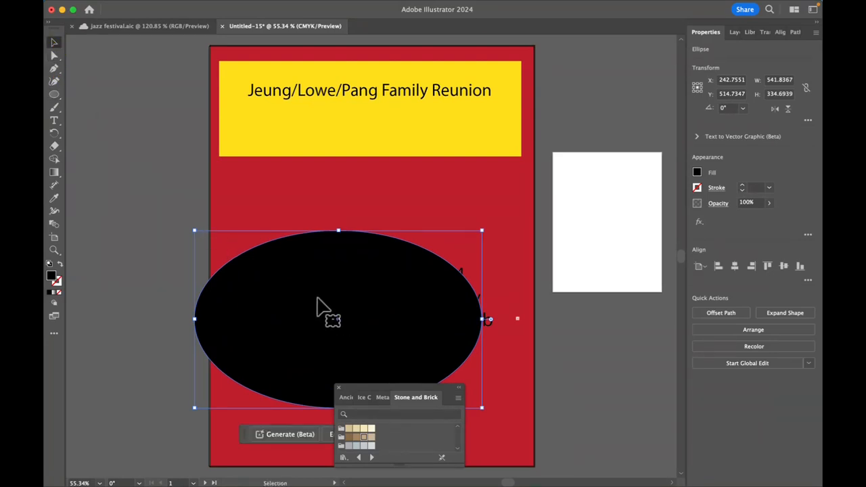
pyautogui.moveTo(317, 297); pyautogui.dragTo(274, 297)
pyautogui.moveTo(448, 317); pyautogui.dragTo(545, 319)
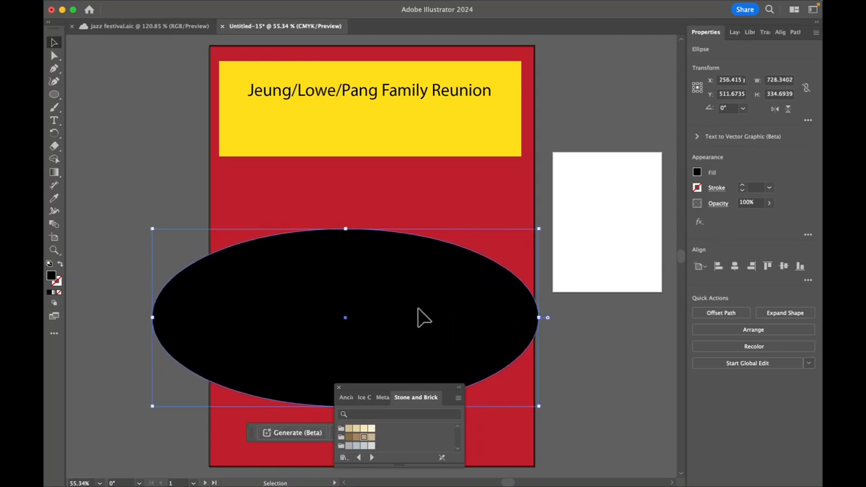
pyautogui.moveTo(421, 315); pyautogui.dragTo(280, 318)
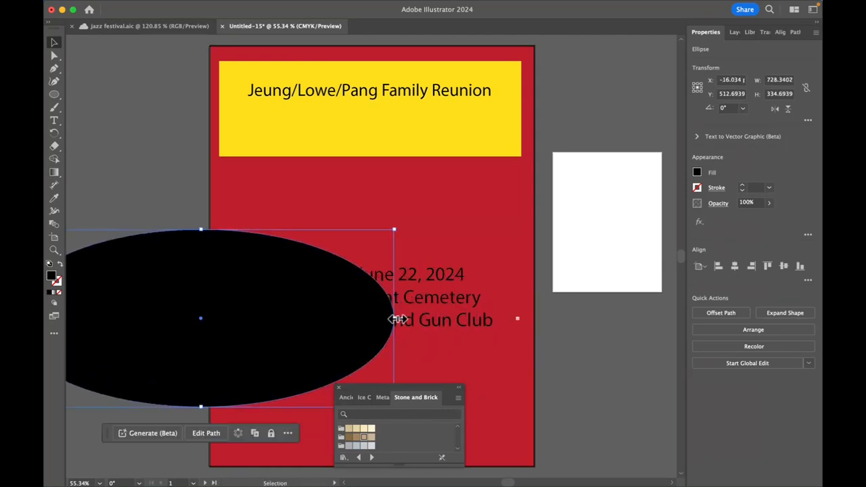
pyautogui.moveTo(401, 317); pyautogui.dragTo(508, 318)
pyautogui.moveTo(325, 308); pyautogui.dragTo(292, 303)
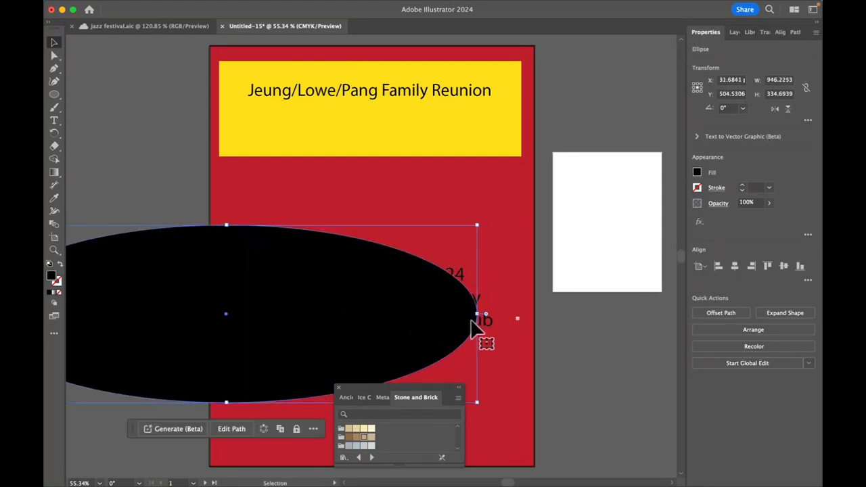
pyautogui.moveTo(478, 315); pyautogui.dragTo(511, 314)
# Fill the large ellipse with the same warm yellow from the bright colour group as the title banner
pyautogui.click(698, 174)
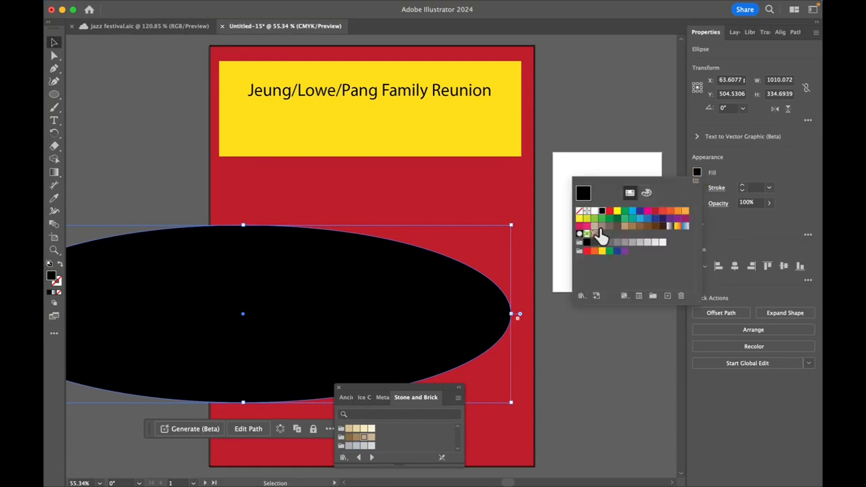
pyautogui.click(616, 211)
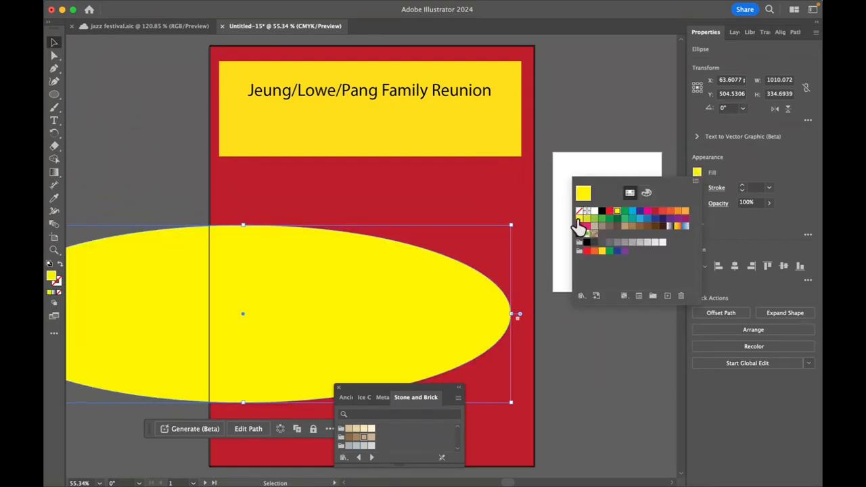
pyautogui.click(601, 252)
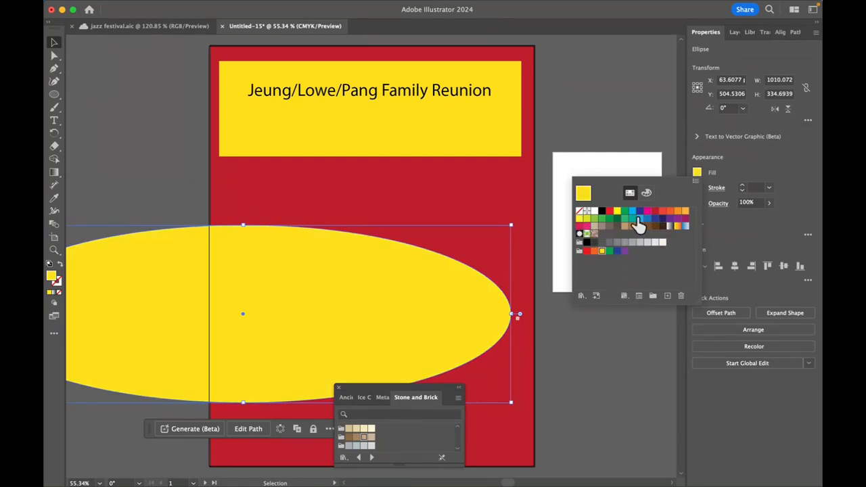
# Move the ellipse in the layer order to sit beneath the event details text and above the red background
pyautogui.click(734, 39)
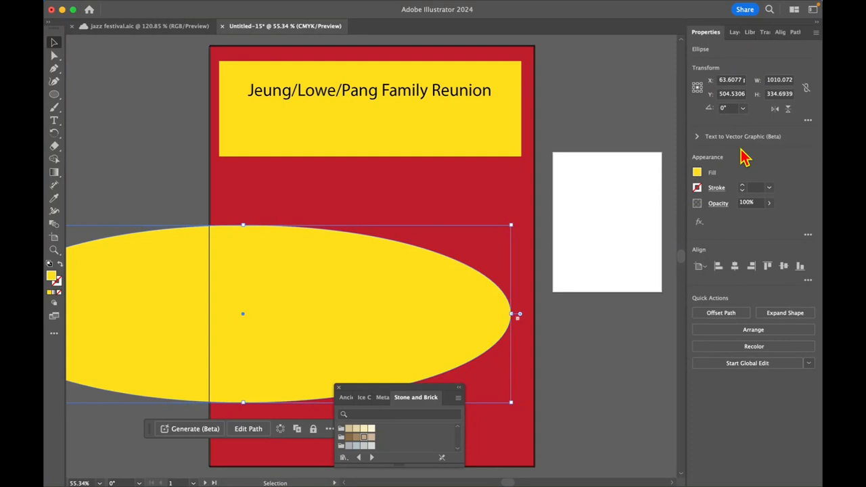
pyautogui.click(733, 34)
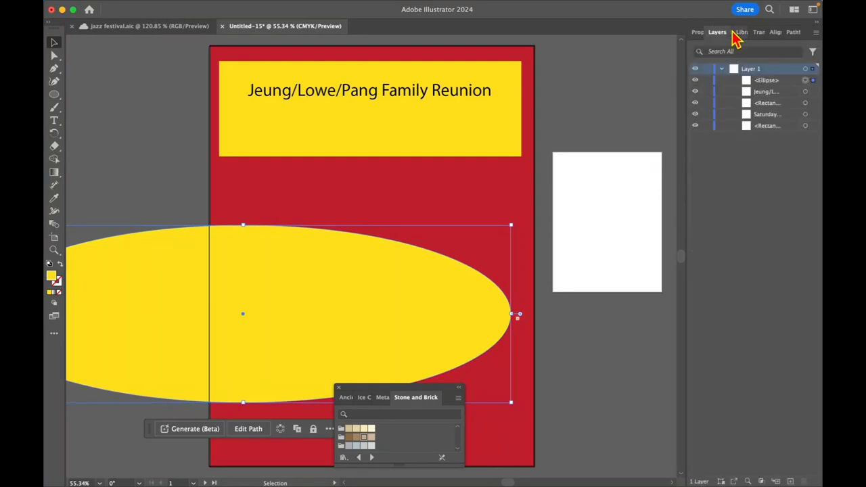
pyautogui.click(763, 104)
pyautogui.moveTo(766, 80); pyautogui.dragTo(772, 123)
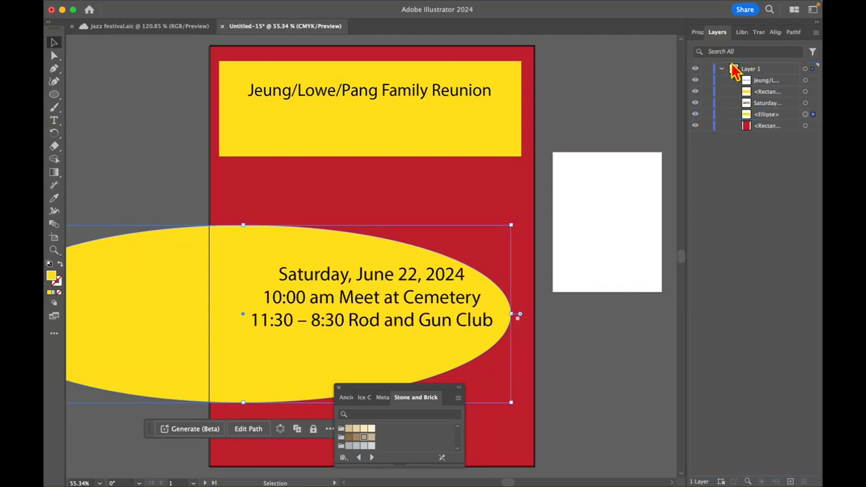
# Left-align all three lines of the event details text and deselect it
pyautogui.click(762, 104)
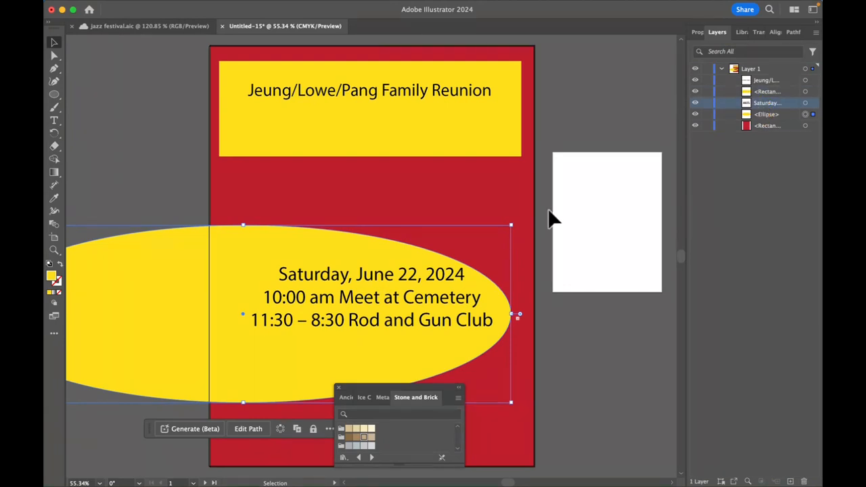
pyautogui.click(54, 119)
pyautogui.click(331, 304)
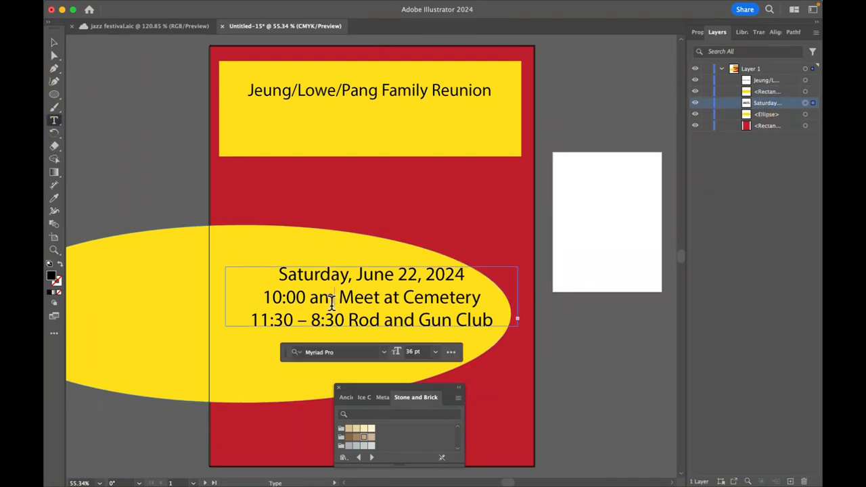
pyautogui.click(698, 32)
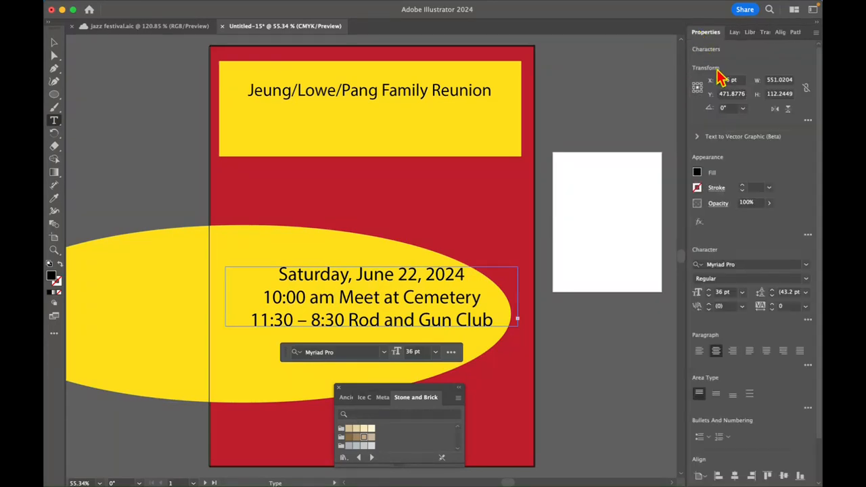
pyautogui.click(699, 351)
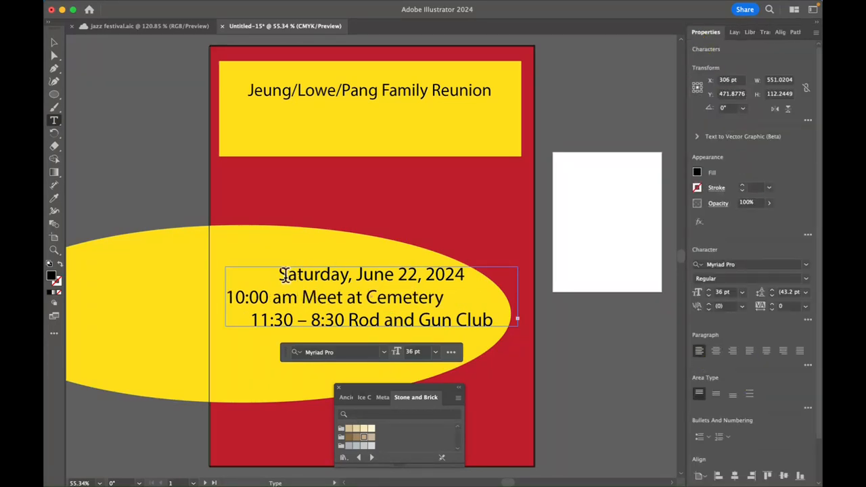
pyautogui.moveTo(287, 274); pyautogui.dragTo(390, 335)
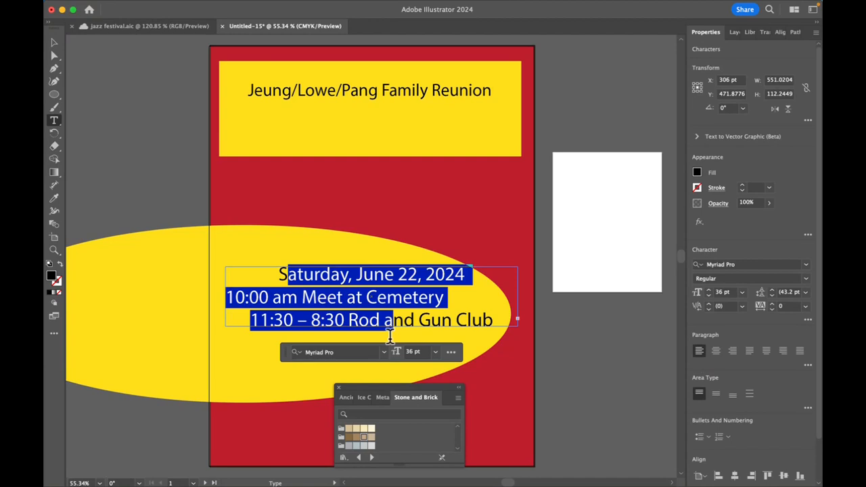
pyautogui.click(699, 351)
pyautogui.click(627, 395)
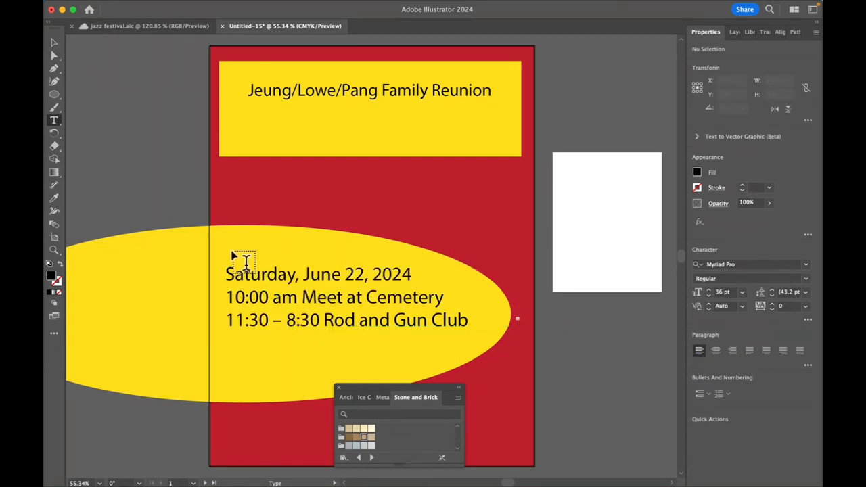
# Move the event details text box slightly down and to the left within the yellow ellipse and deselect it
pyautogui.click(53, 45)
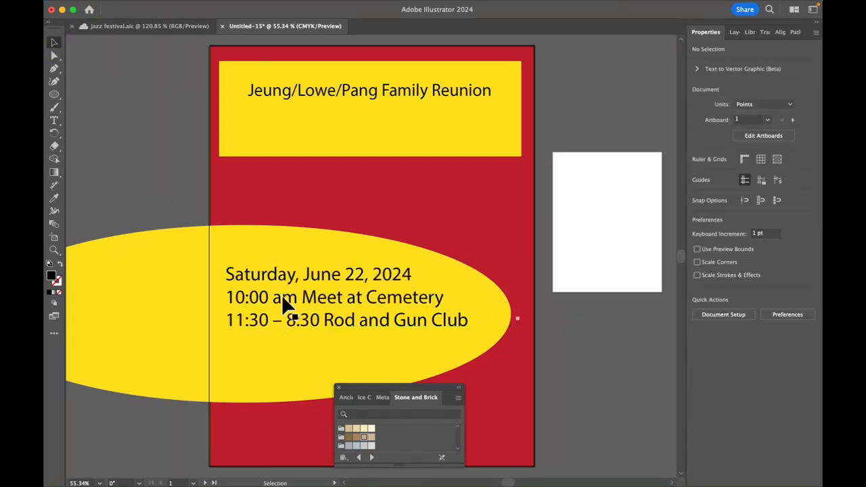
pyautogui.moveTo(286, 300)
pyautogui.mouseDown()
pyautogui.moveTo(286, 323)
pyautogui.moveTo(277, 325)
pyautogui.moveTo(278, 302)
pyautogui.mouseUp()
pyautogui.click(583, 392)
pyautogui.click(571, 391)
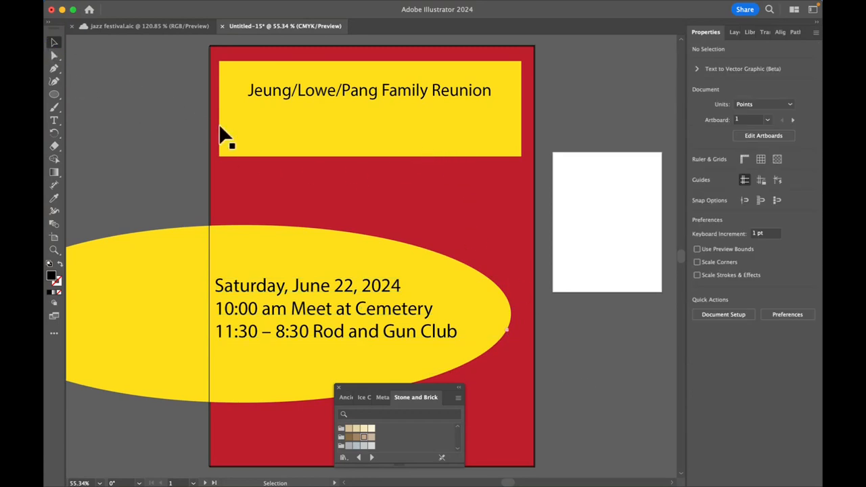
# Shorten the yellow title banner from its lower edge to about 114 pt high and deselect it
pyautogui.click(308, 128)
pyautogui.moveTo(374, 158); pyautogui.dragTo(369, 122)
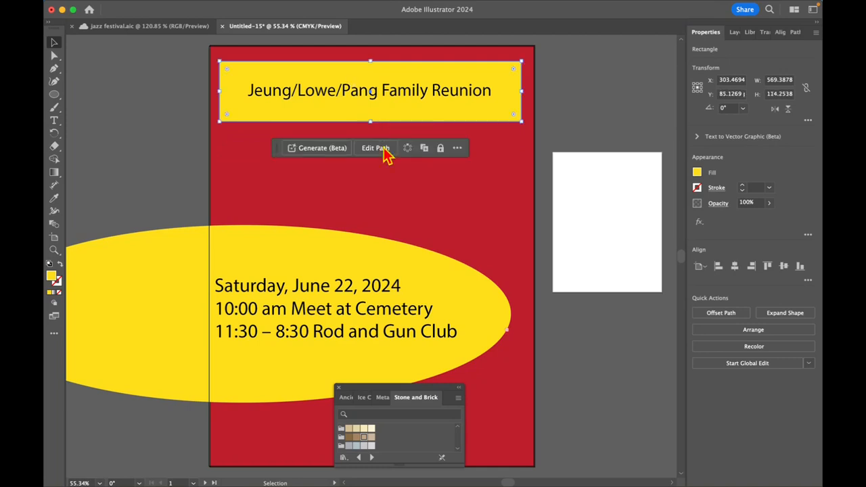
pyautogui.click(623, 421)
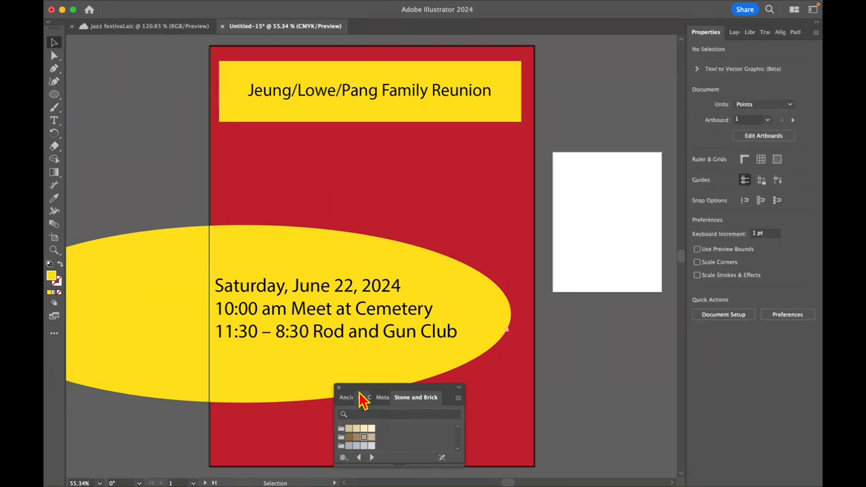
# Draw a circle about 81 by 80 pt in the red area below the banner's left end and fill it with bright red
pyautogui.click(54, 94)
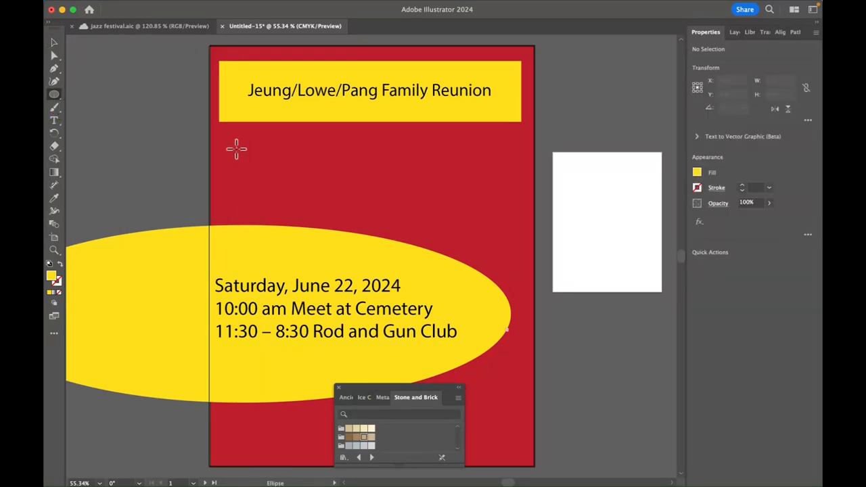
pyautogui.moveTo(236, 148); pyautogui.dragTo(280, 190)
pyautogui.moveTo(280, 190); pyautogui.dragTo(276, 187)
pyautogui.click(698, 174)
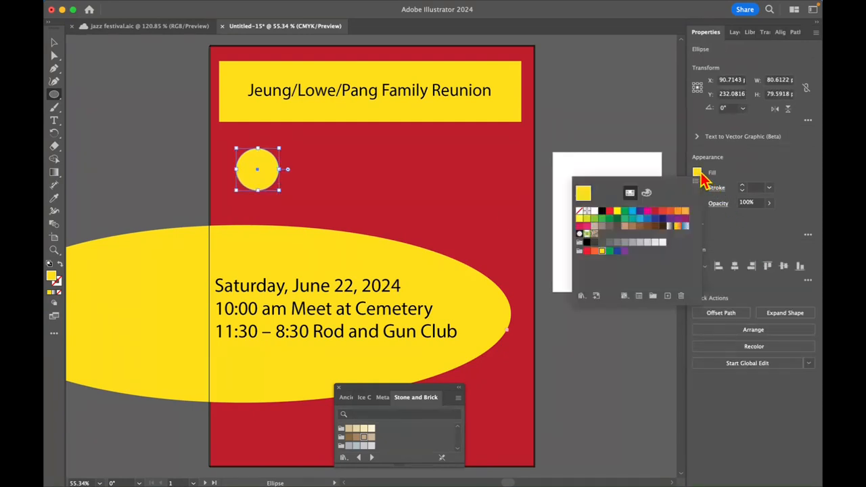
pyautogui.click(609, 211)
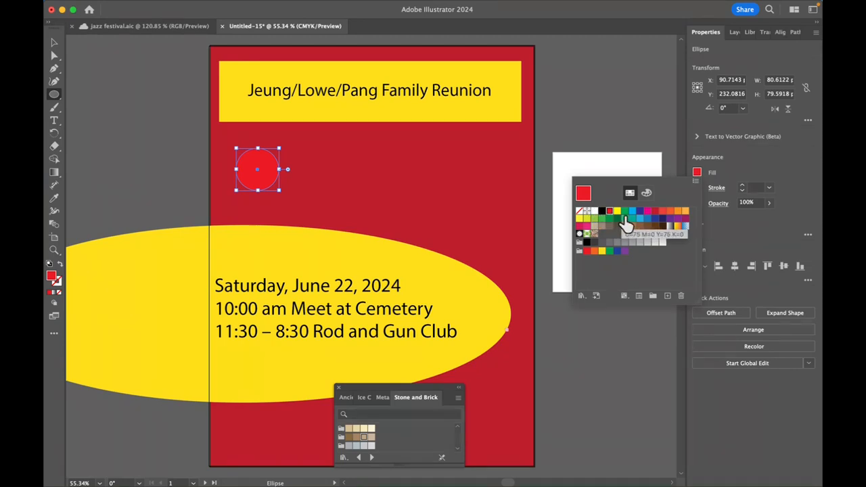
# Paint a freehand red outline with a tall narrow top and short foot across the yellow ellipse's upper right edge using the Paintbrush
pyautogui.click(54, 96)
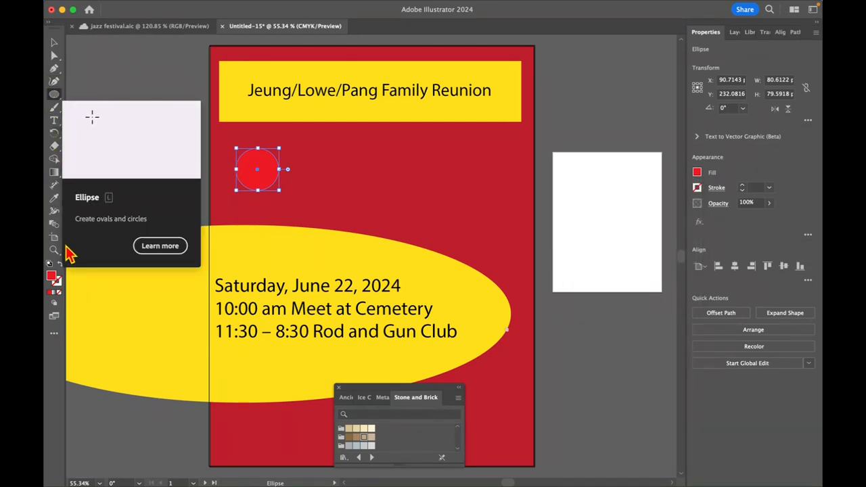
pyautogui.click(54, 107)
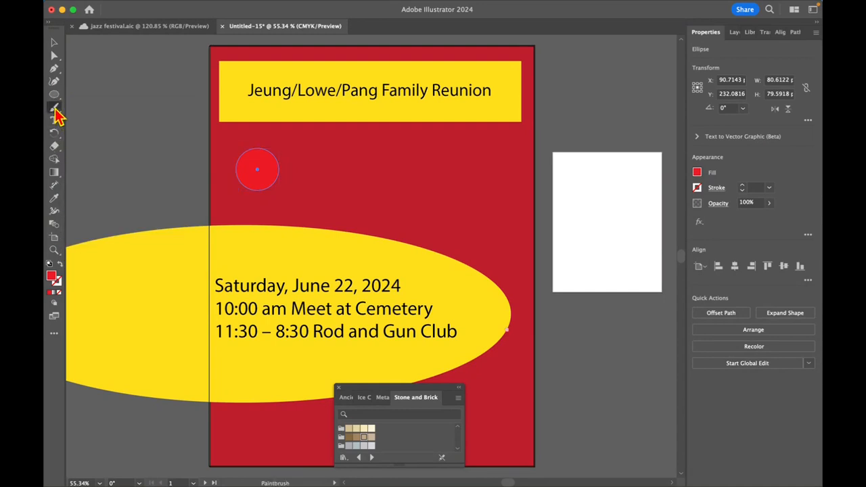
pyautogui.moveTo(413, 257)
pyautogui.mouseDown()
pyautogui.moveTo(414, 245)
pyautogui.moveTo(476, 201)
pyautogui.moveTo(502, 137)
pyautogui.moveTo(512, 291)
pyautogui.moveTo(498, 284)
pyautogui.moveTo(500, 136)
pyautogui.moveTo(415, 256)
pyautogui.moveTo(431, 267)
pyautogui.moveTo(499, 144)
pyautogui.moveTo(469, 205)
pyautogui.mouseUp()
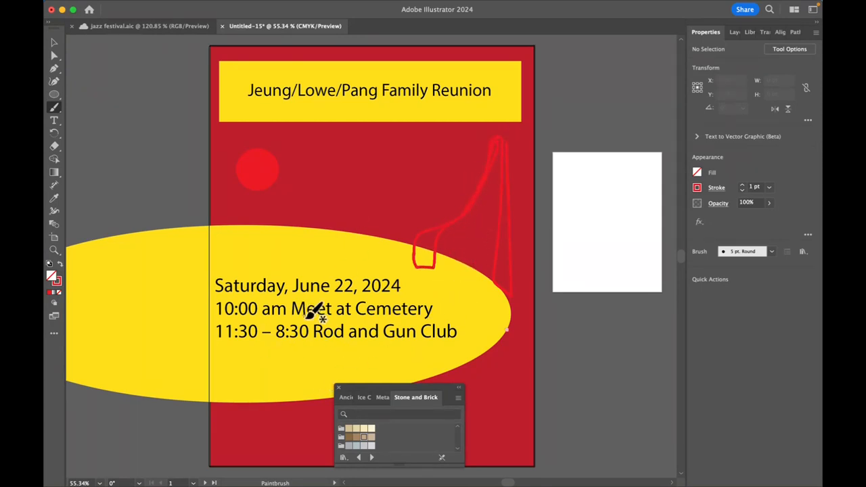
# Draw a red-outlined ellipse about 103 by 83 pt at the yellow ellipse's lower edge, with small ovals about 8 by 9 pt inside
pyautogui.click(58, 96)
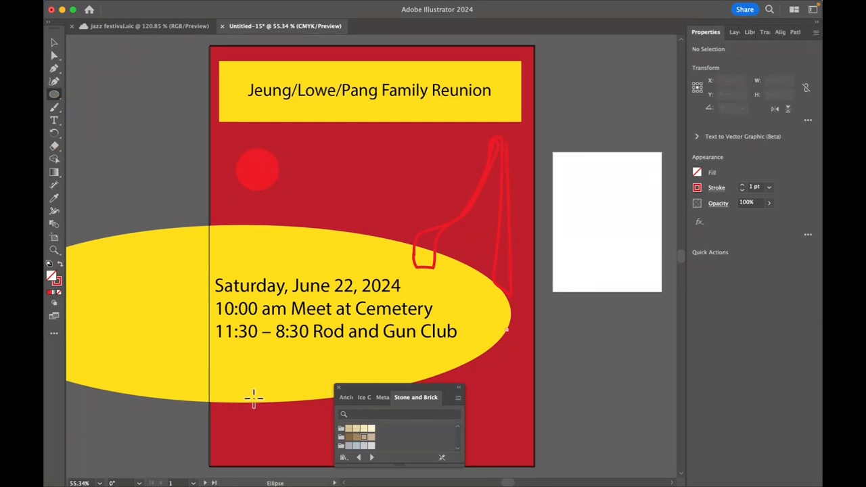
pyautogui.moveTo(254, 398); pyautogui.dragTo(310, 441)
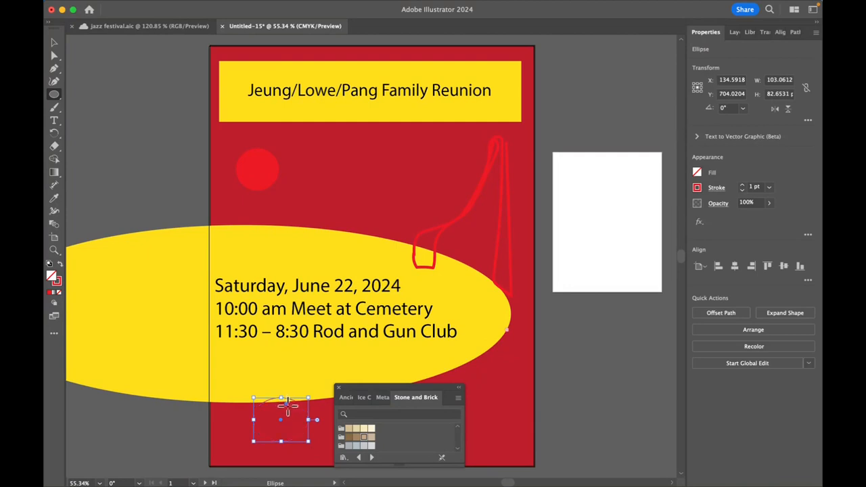
pyautogui.moveTo(285, 401)
pyautogui.mouseDown()
pyautogui.moveTo(293, 409)
pyautogui.moveTo(274, 402)
pyautogui.mouseUp()
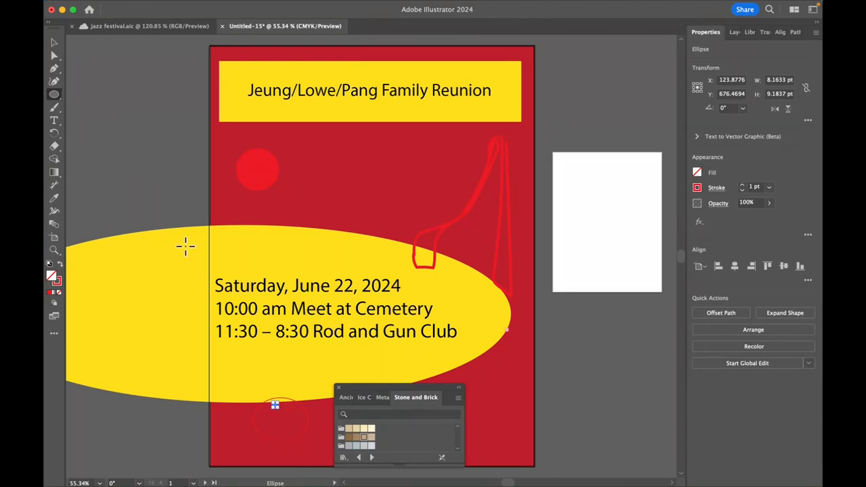
# Close the swatch library and draw a basketball near the flyer's lower right corner: a circle about 133 by 123 pt with three painted seams
pyautogui.click(339, 388)
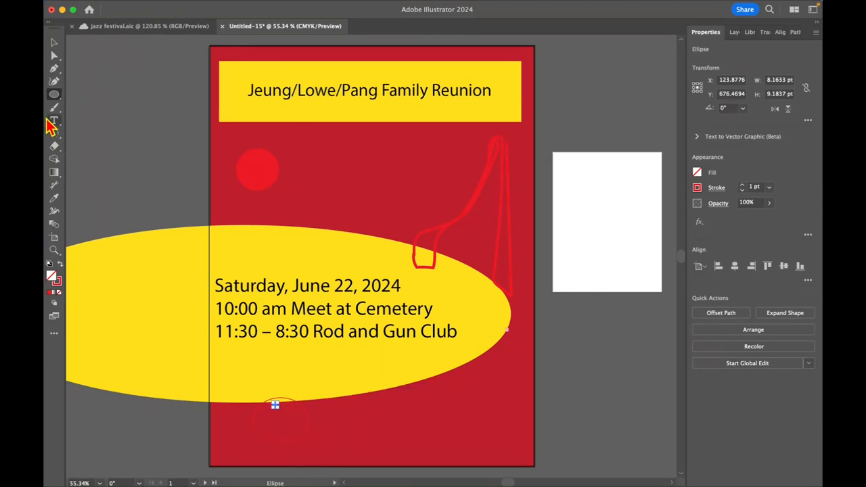
pyautogui.moveTo(437, 404)
pyautogui.mouseDown()
pyautogui.moveTo(446, 426)
pyautogui.moveTo(500, 450)
pyautogui.mouseUp()
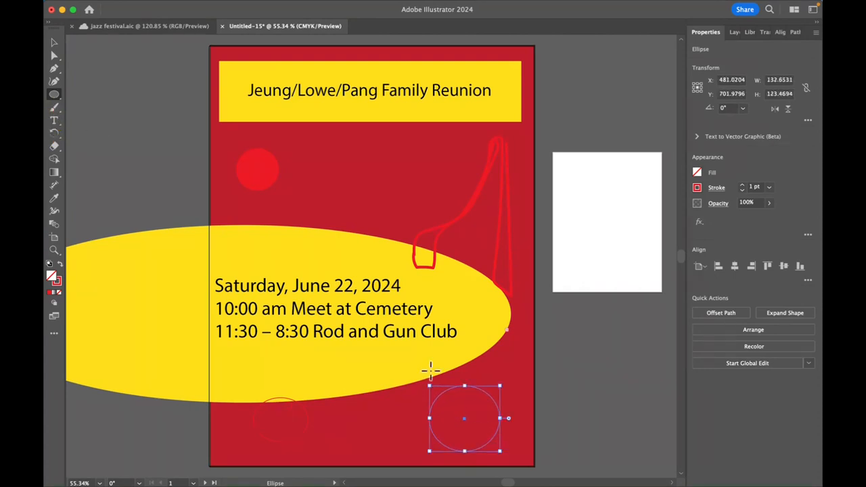
pyautogui.click(54, 108)
pyautogui.moveTo(476, 394); pyautogui.dragTo(484, 446)
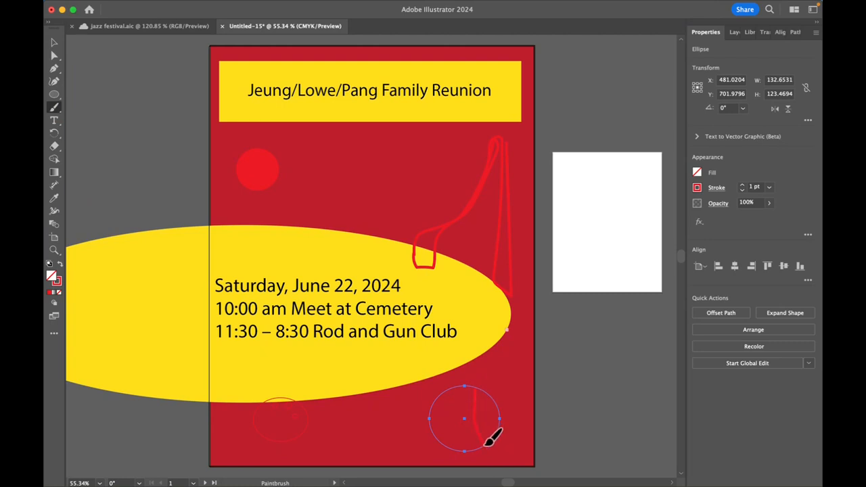
pyautogui.moveTo(452, 395); pyautogui.dragTo(460, 453)
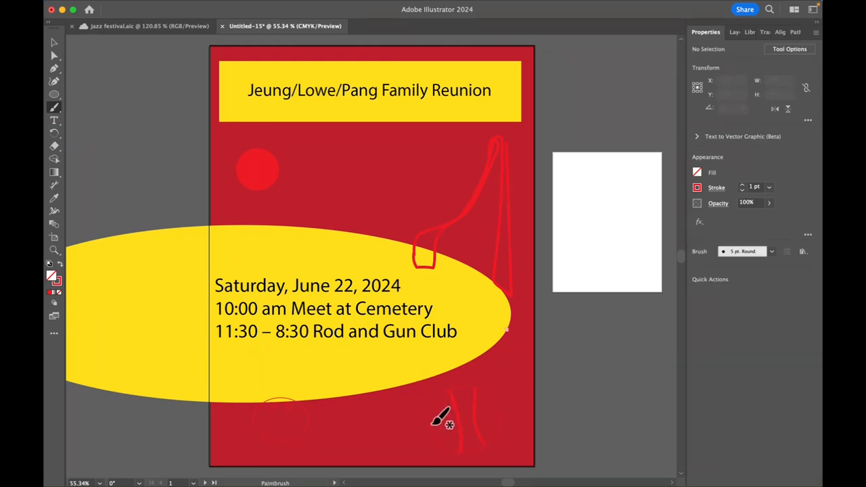
pyautogui.moveTo(431, 426); pyautogui.dragTo(496, 409)
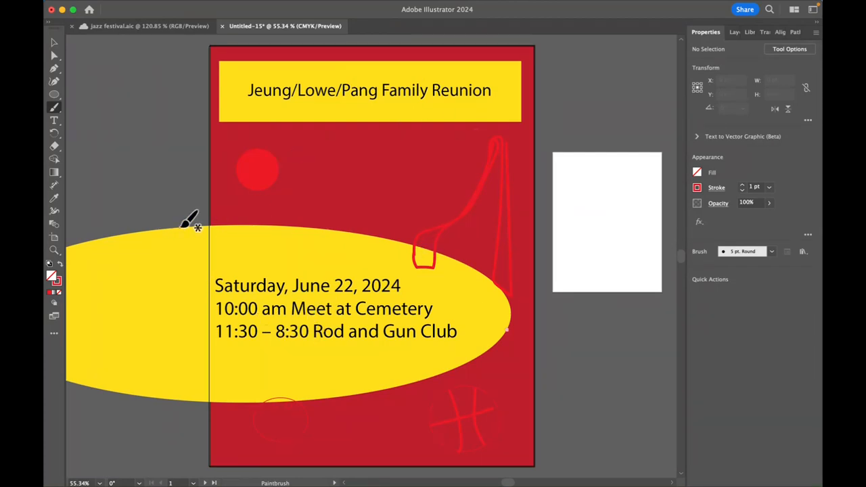
# Save the flyer to Creative Cloud under the name Untitled-15
pyautogui.moveTo(85, 8)
pyautogui.click(124, 6)
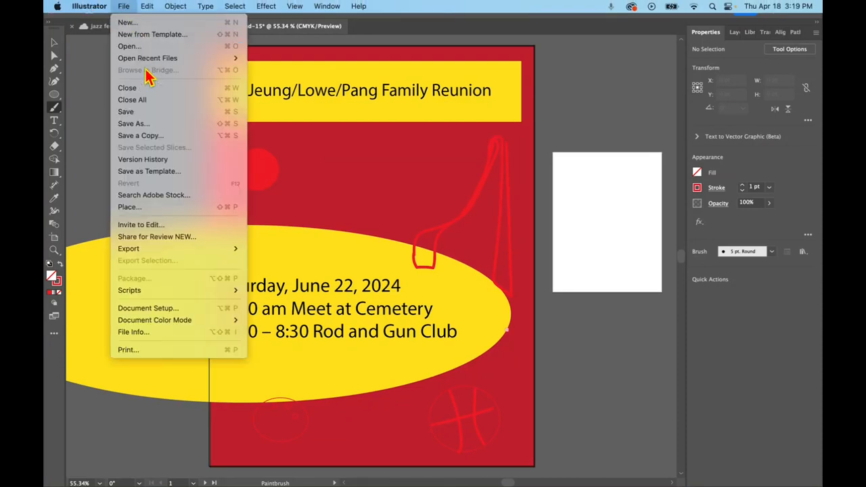
pyautogui.click(140, 124)
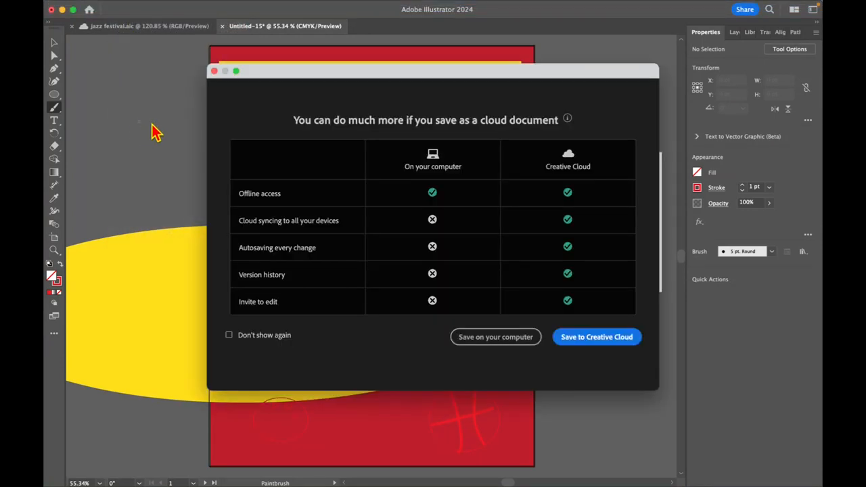
pyautogui.click(600, 338)
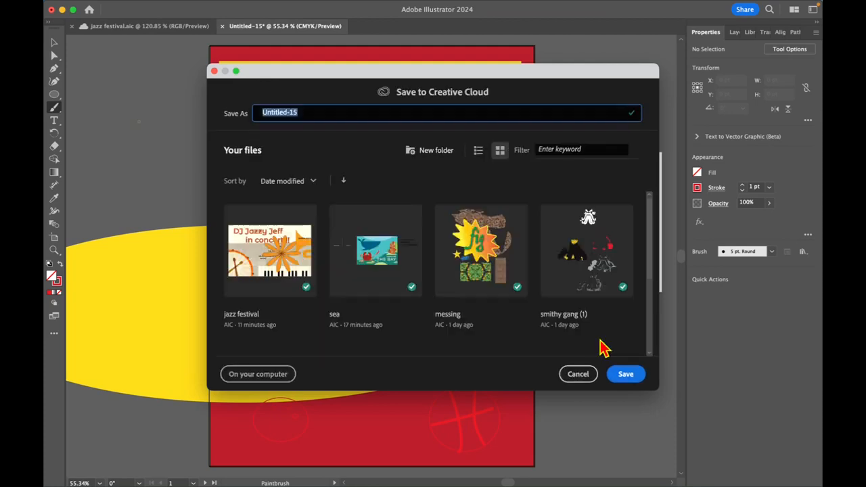
pyautogui.click(620, 378)
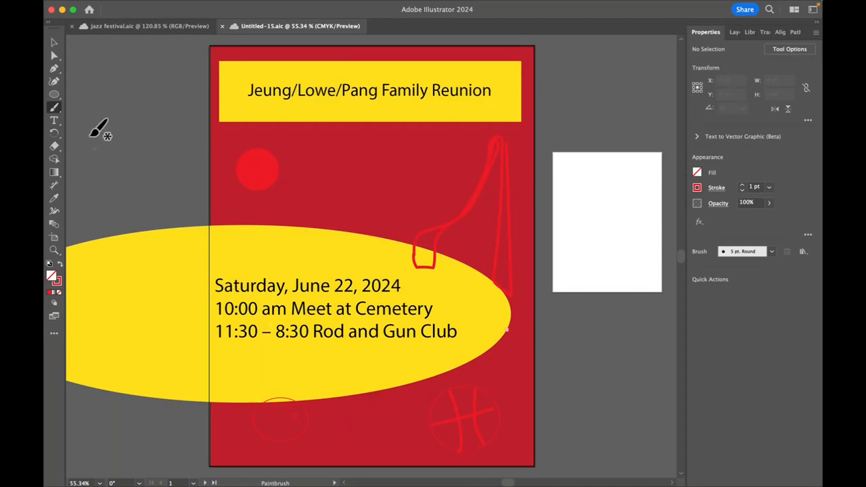
# Set up another save of the flyer on the computer, in the Documents folder with the Adobe PDF (pdf) format
pyautogui.click(123, 7)
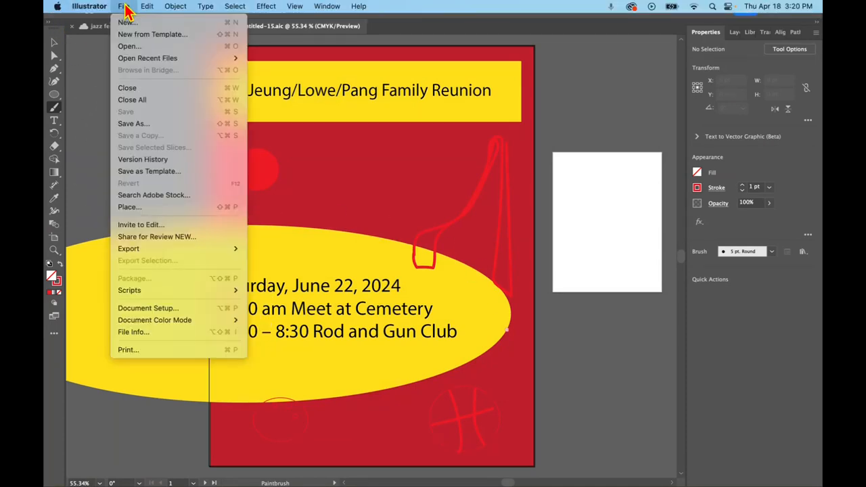
pyautogui.click(125, 128)
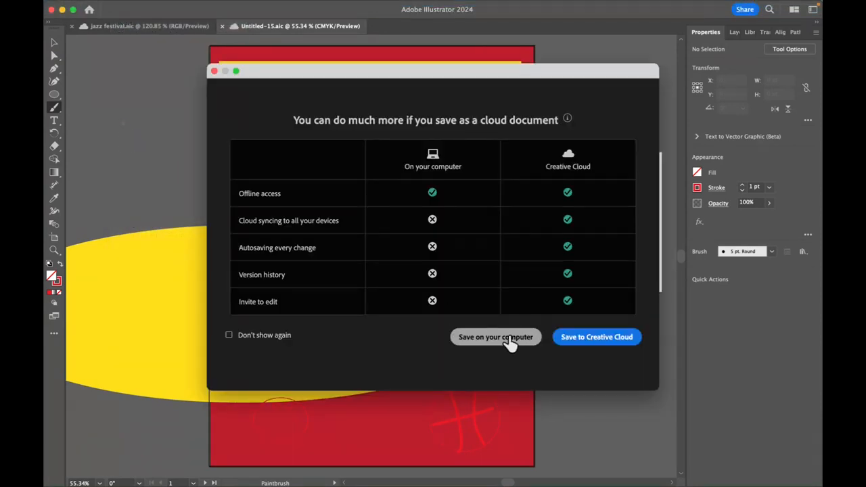
pyautogui.click(510, 343)
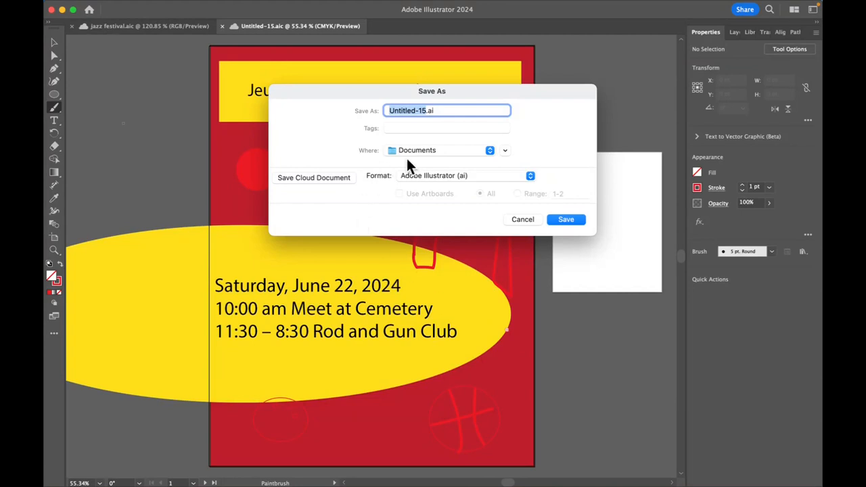
pyautogui.click(407, 151)
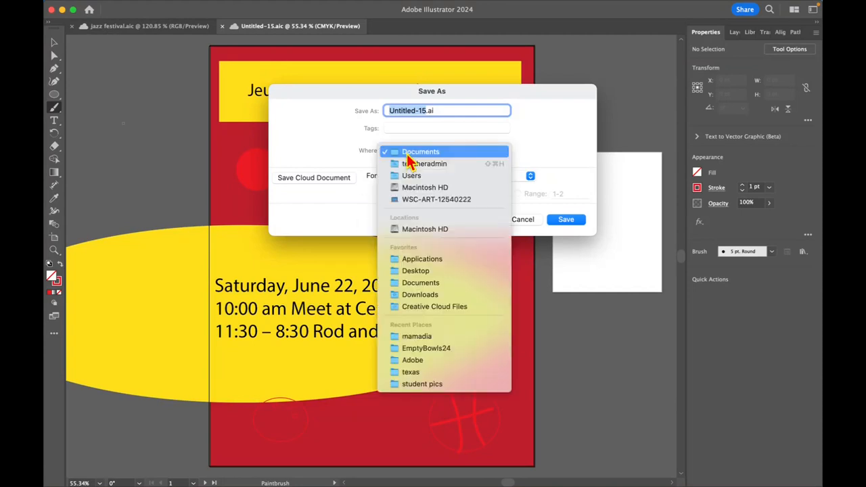
pyautogui.click(345, 205)
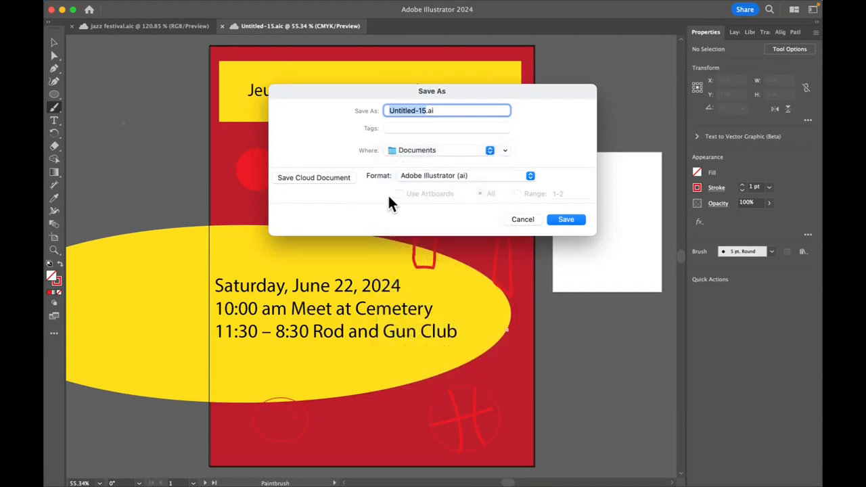
pyautogui.click(410, 177)
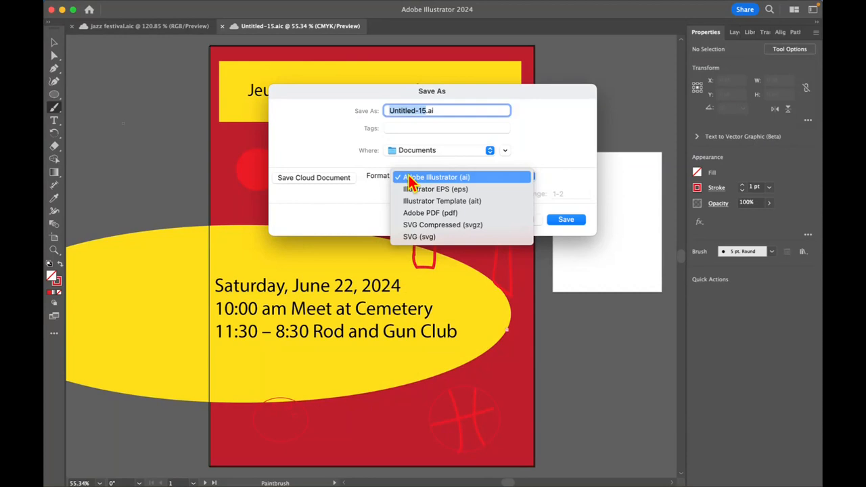
pyautogui.click(425, 213)
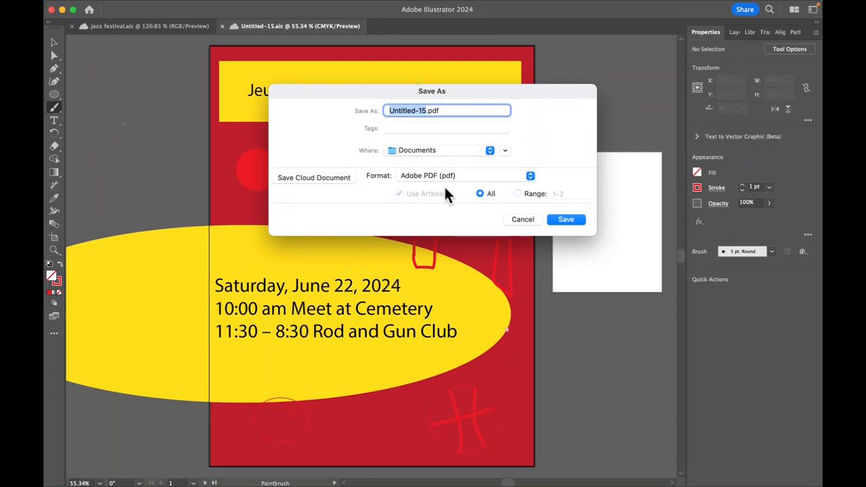
# Name the file with the first family surname followed by "FamReunion" and save the PDF with the [Illustrator Default] preset
pyautogui.write('Jeung')
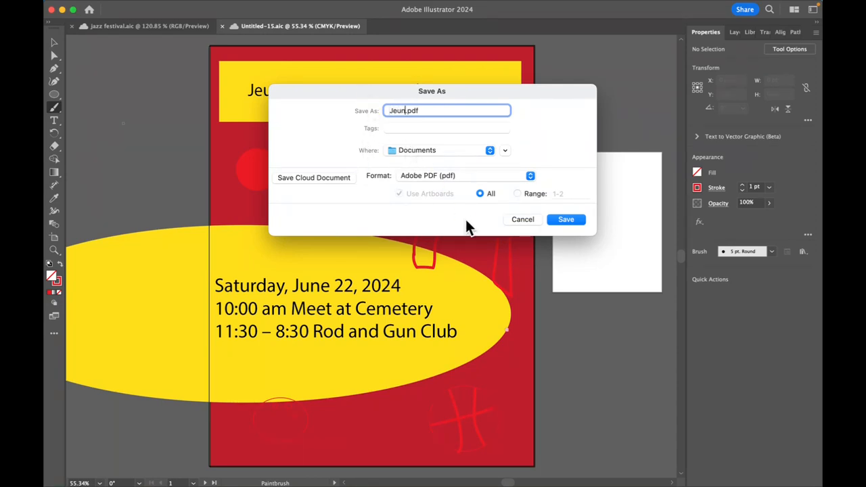
pyautogui.write('Fam re')
pyautogui.press('BackSpace')
pyautogui.press('BackSpace')
pyautogui.press('BackSpace')
pyautogui.write('Reunion')
pyautogui.click(559, 220)
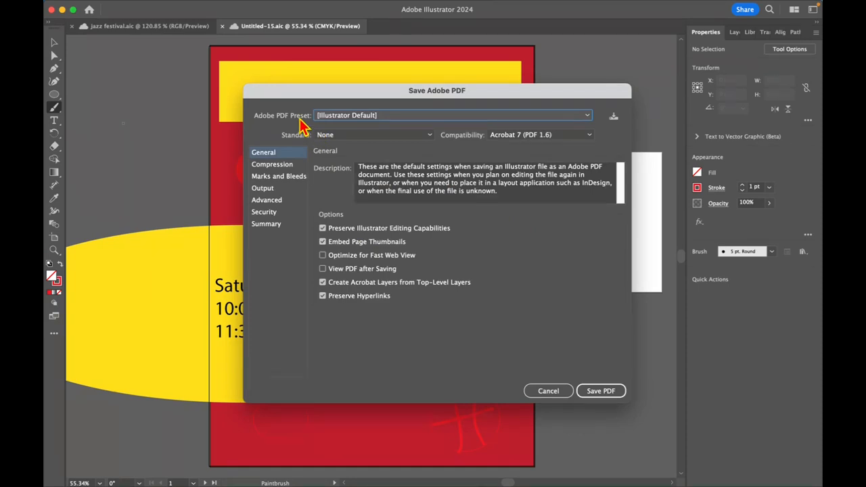
pyautogui.click(601, 391)
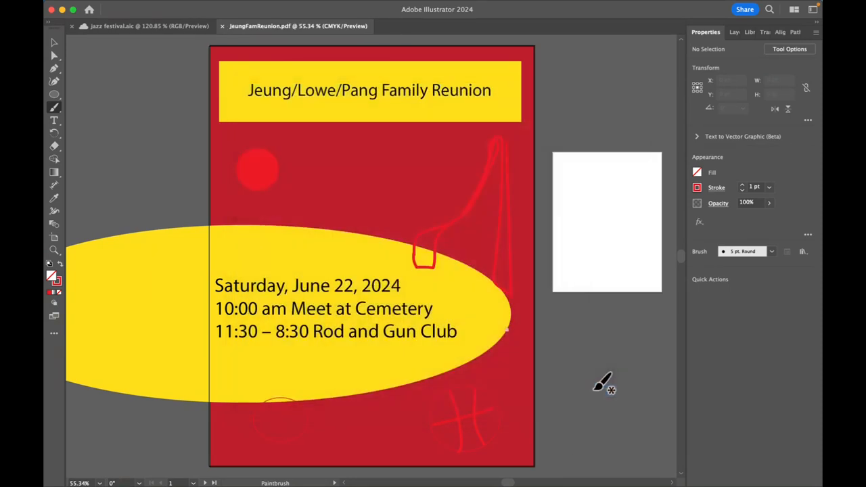